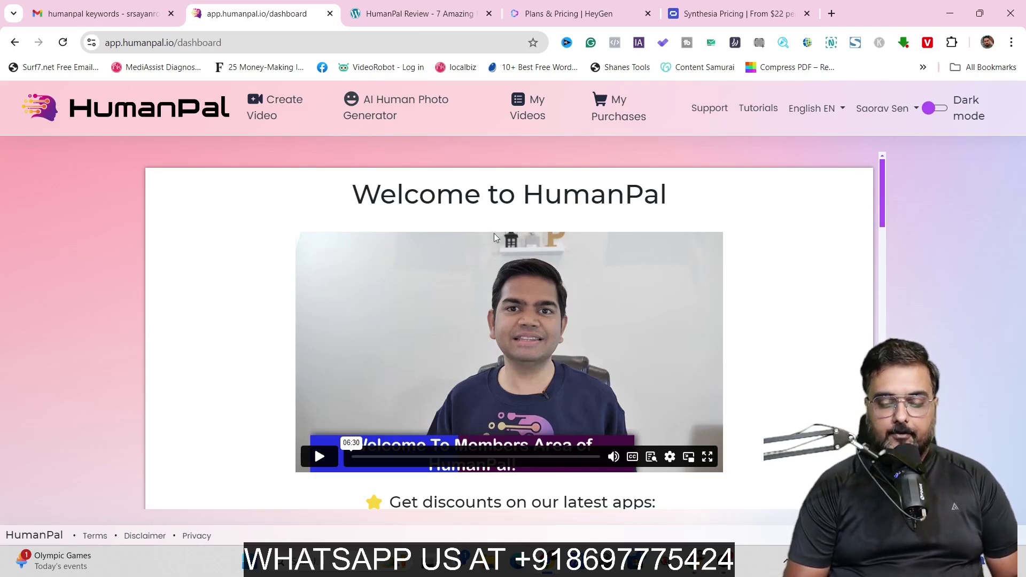
Review the walkthrough timestamps on the Tutorials page, then return to the dashboard tab
click(761, 114)
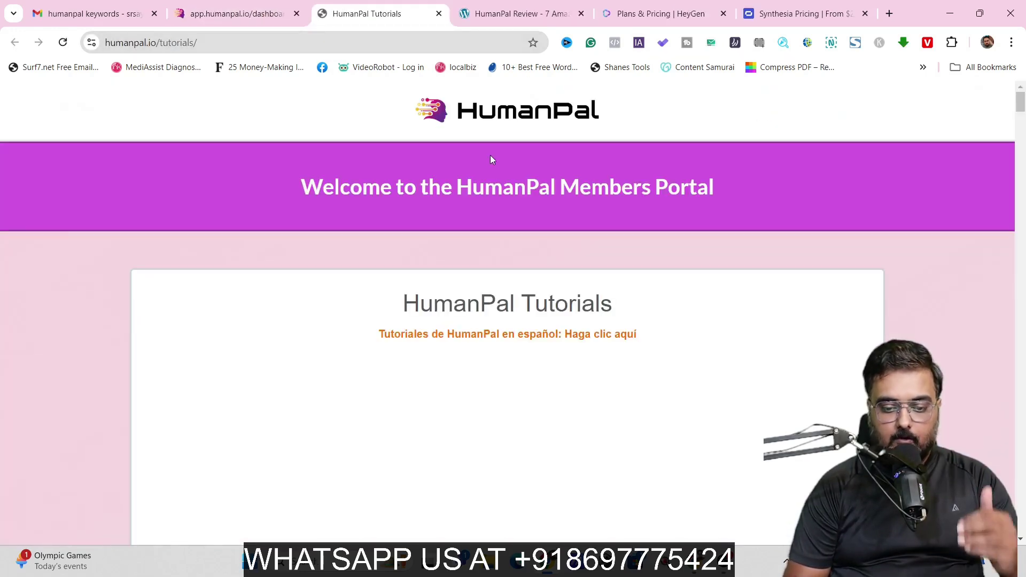
drag(1020, 100, 1021, 126)
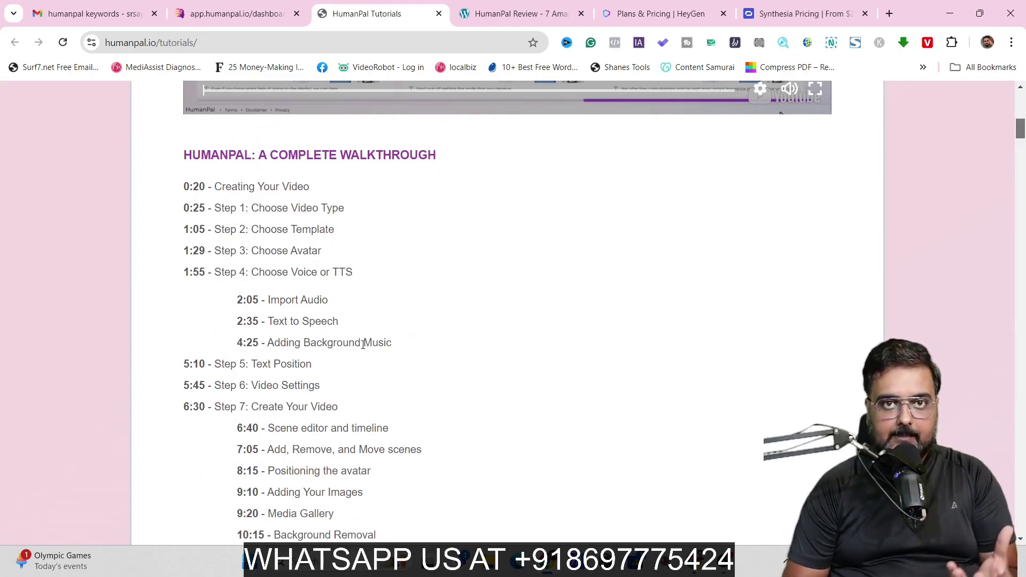
click(225, 11)
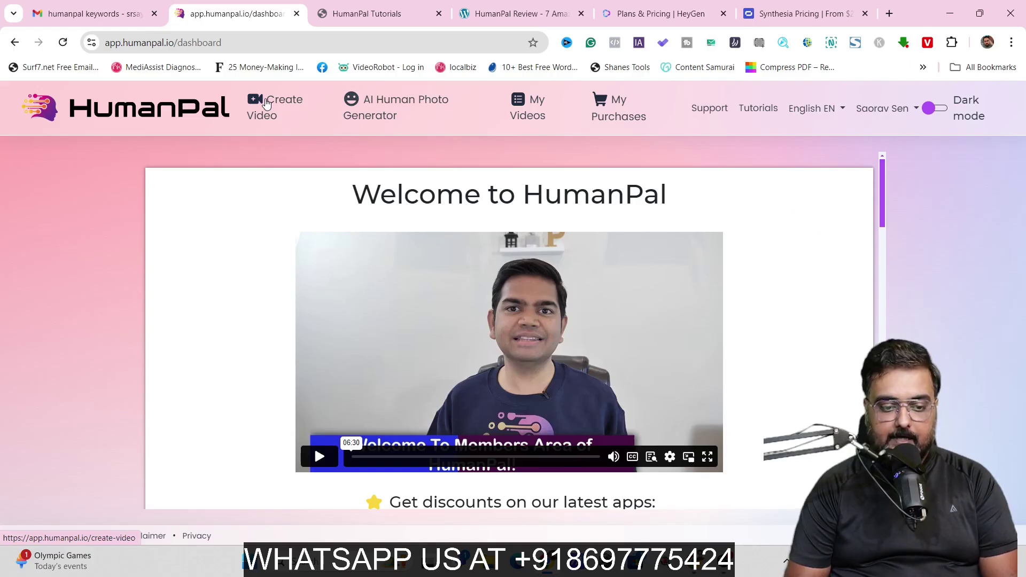
Start a new video and browse video types from Boxed Texts to Green Screen Wide
click(266, 103)
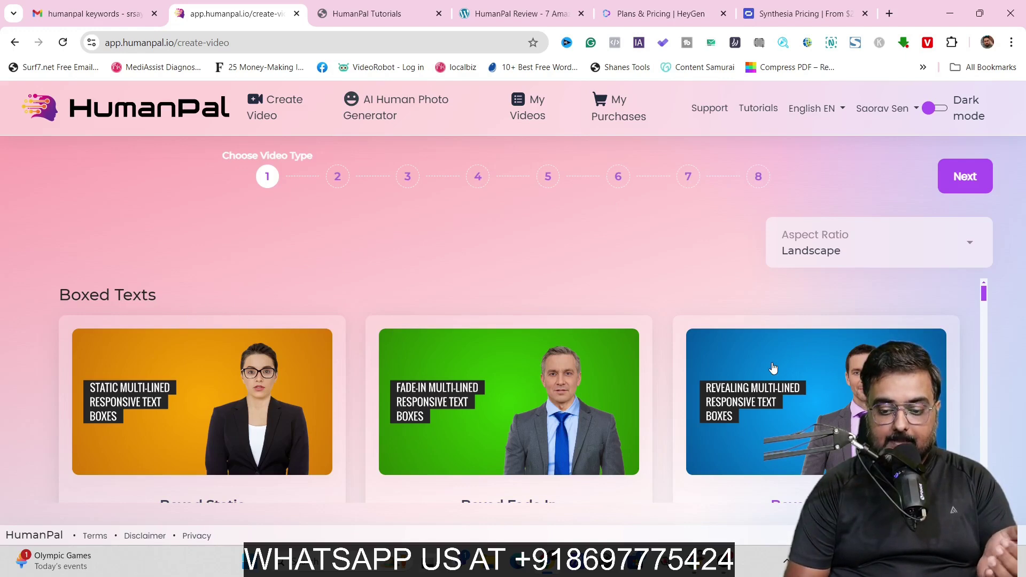
drag(989, 297, 986, 311)
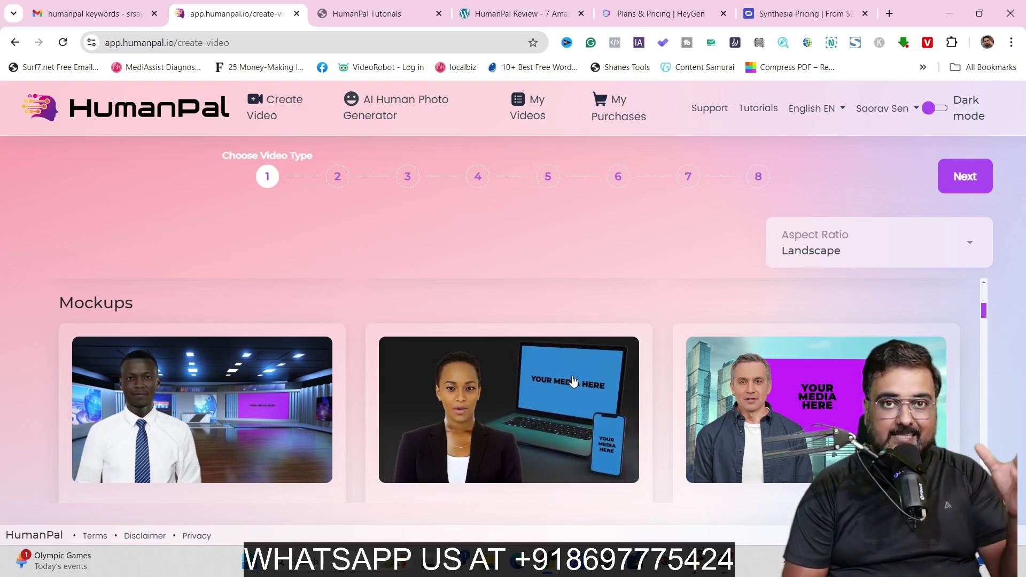
drag(985, 310, 989, 364)
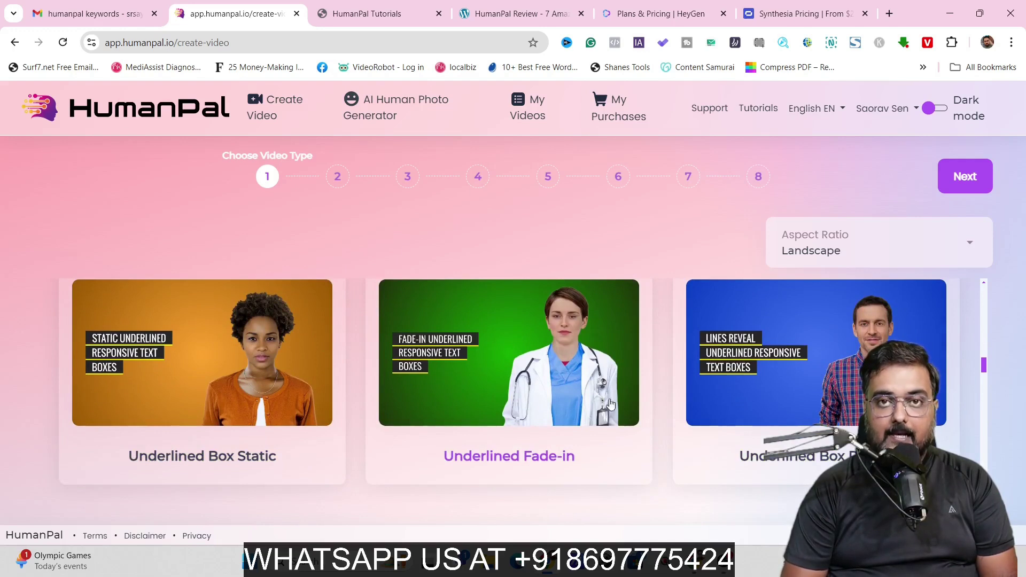
drag(985, 366, 983, 374)
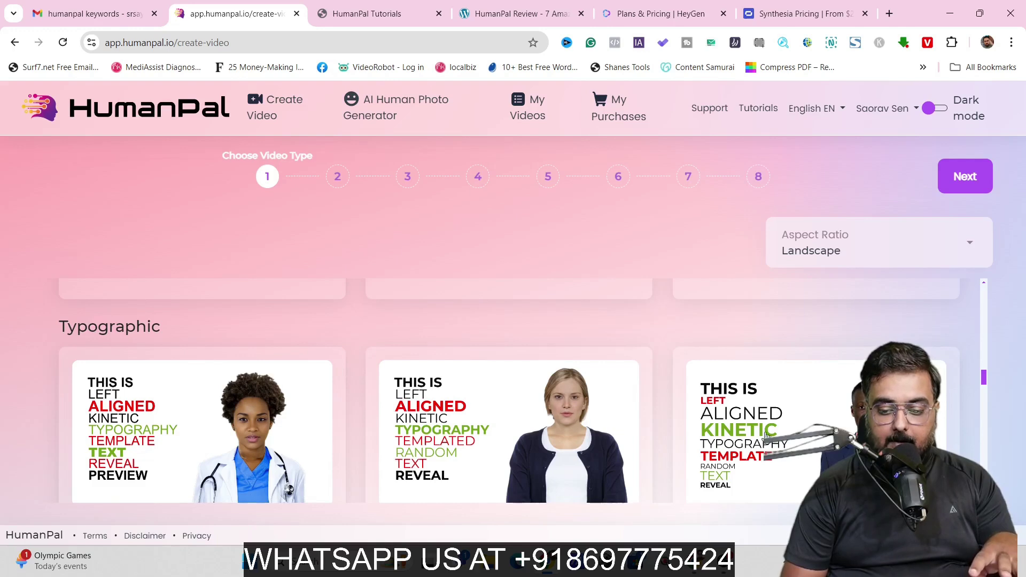
drag(985, 377, 985, 431)
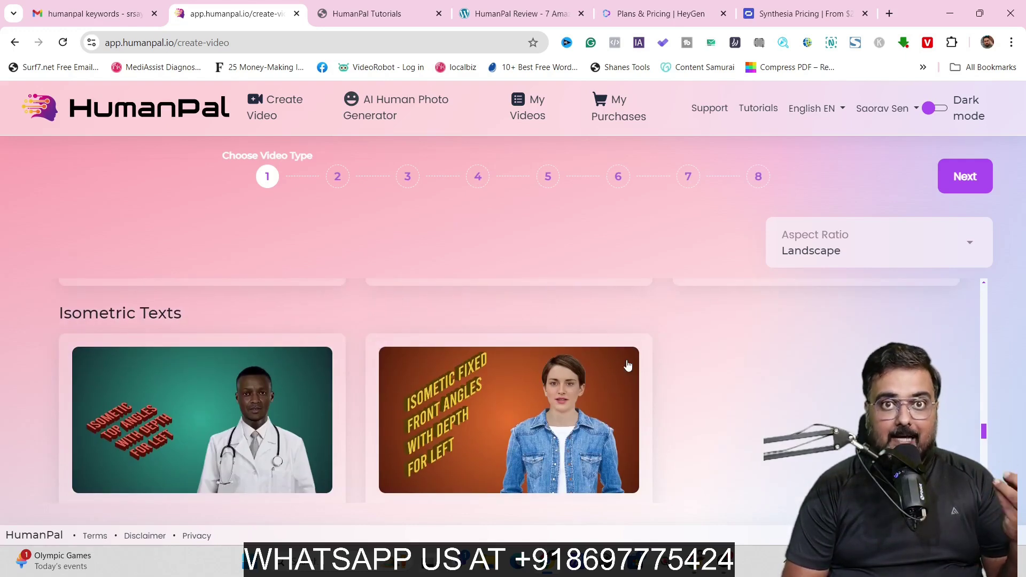
drag(984, 432, 988, 448)
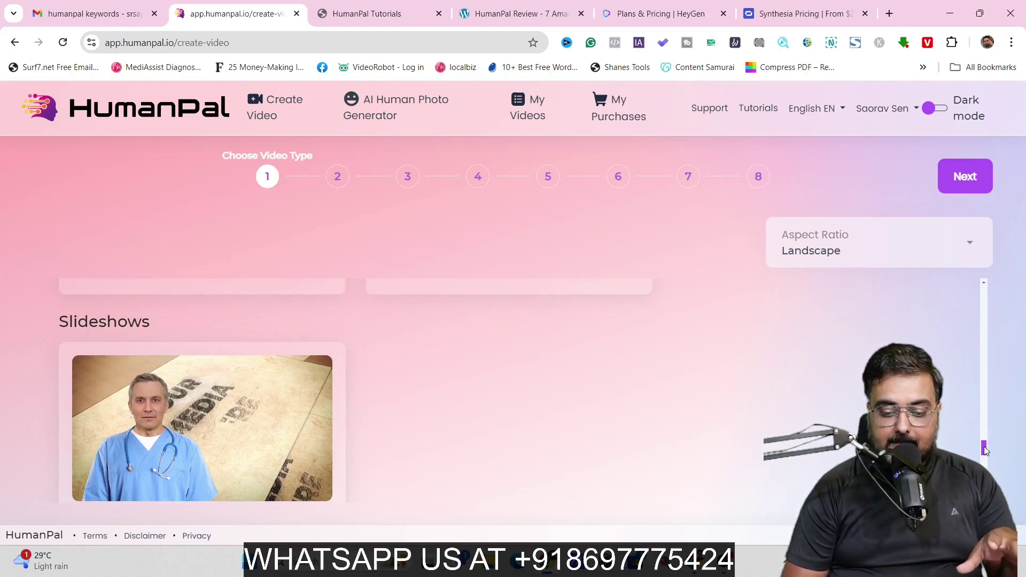
drag(985, 446, 986, 466)
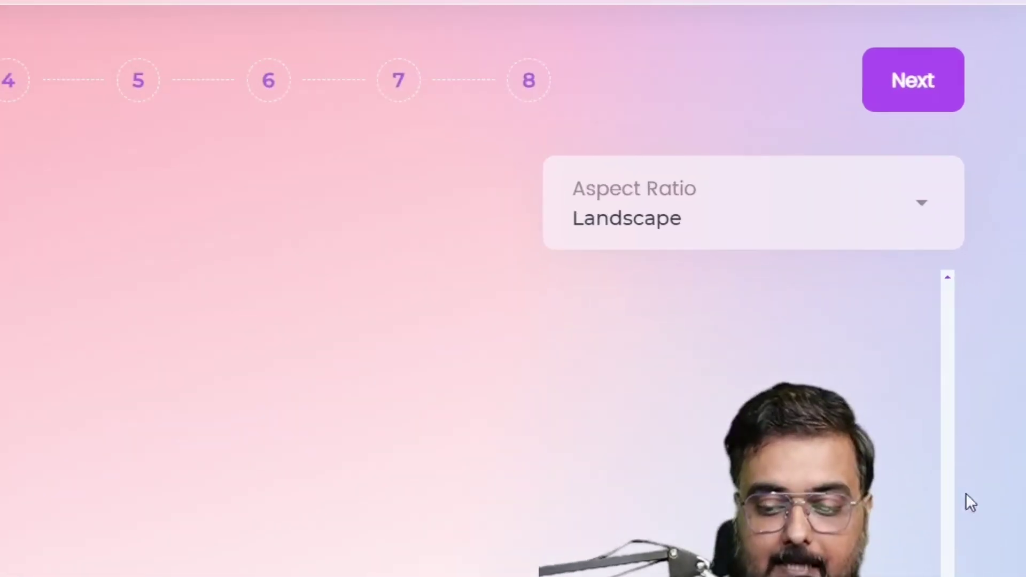
drag(990, 403, 987, 278)
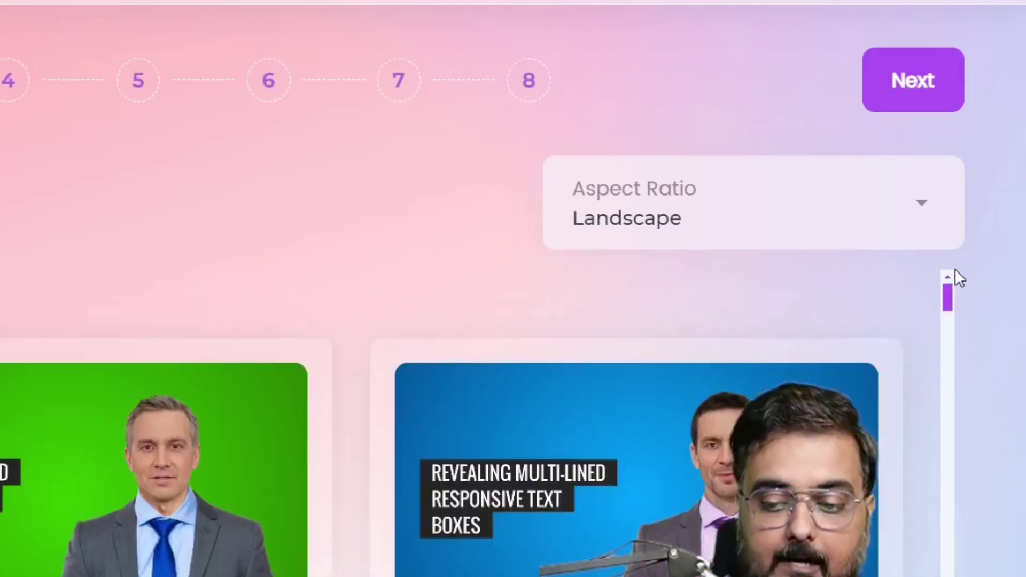
Choose Landscape aspect ratio and the Virtual Studio Sets video type, then continue to templates
click(913, 208)
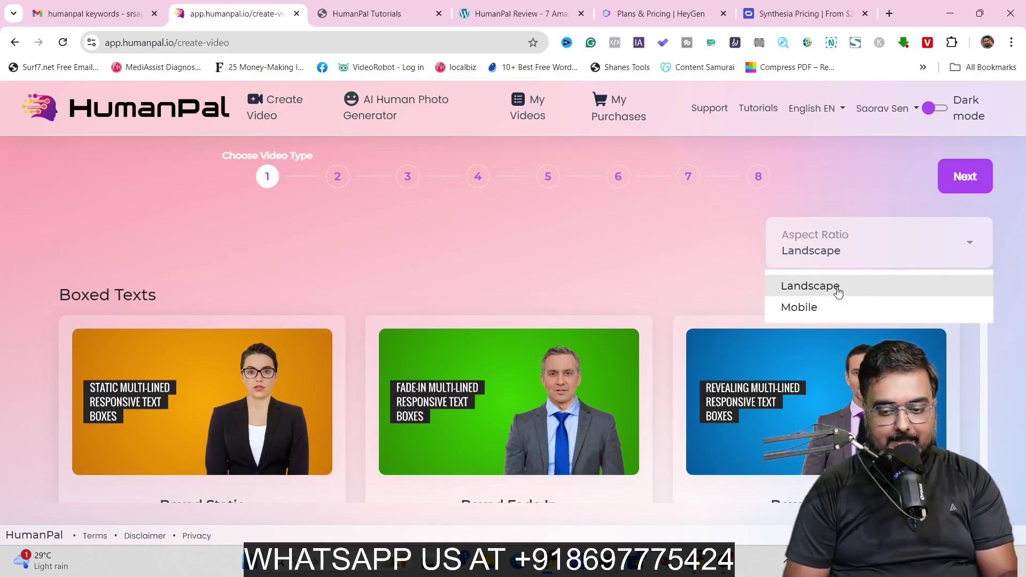
click(823, 288)
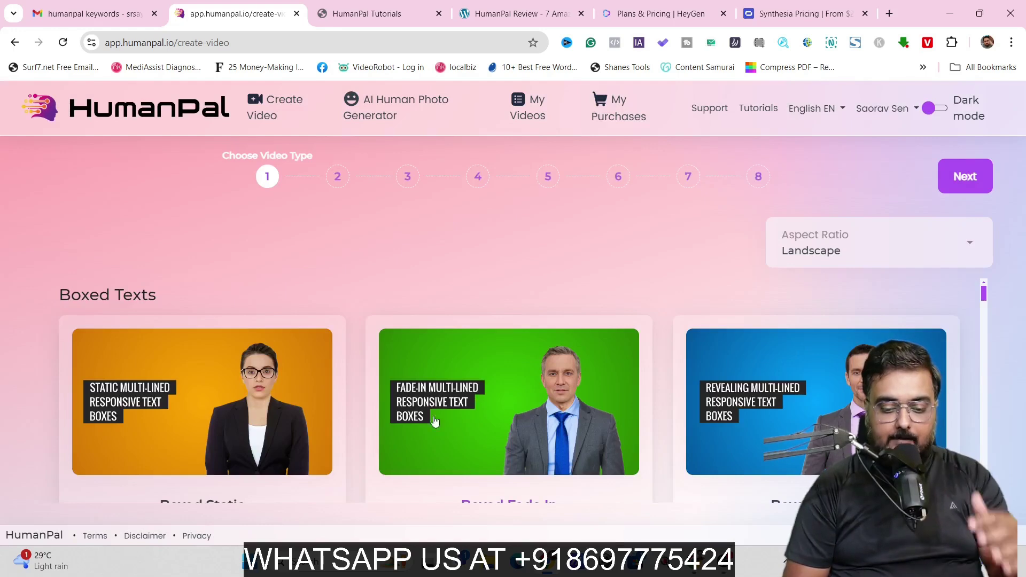
drag(986, 291, 986, 311)
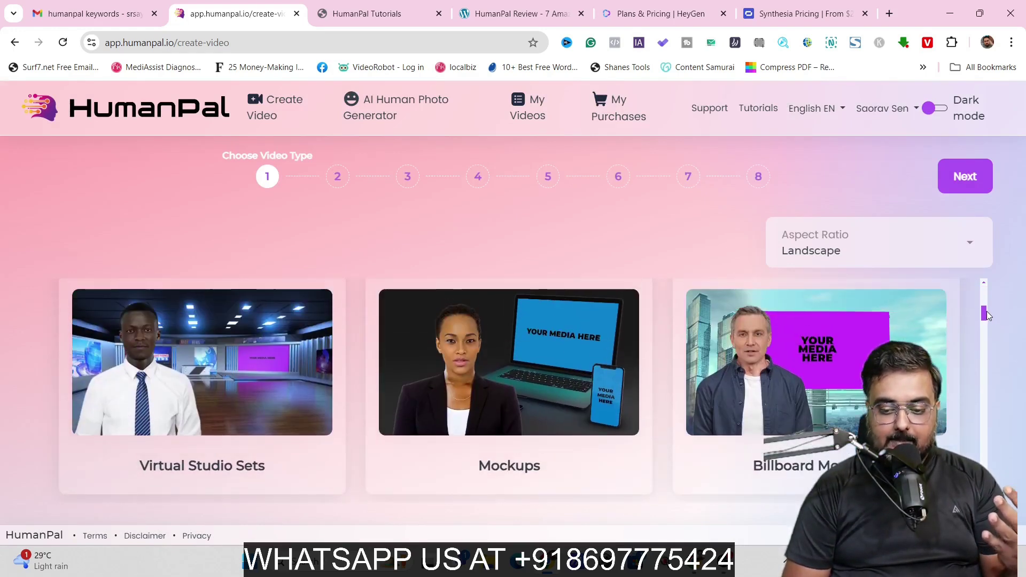
click(207, 367)
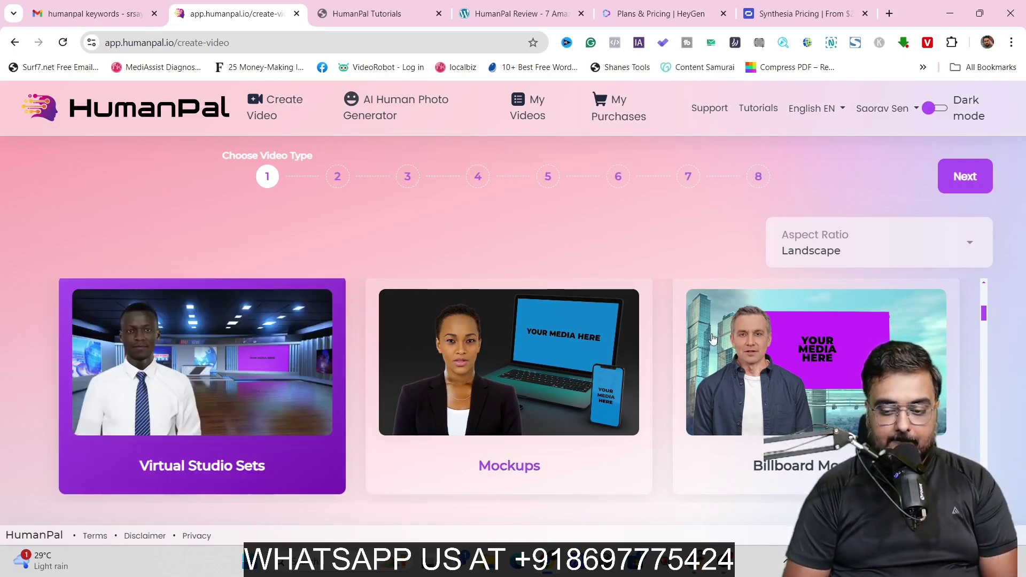
click(953, 180)
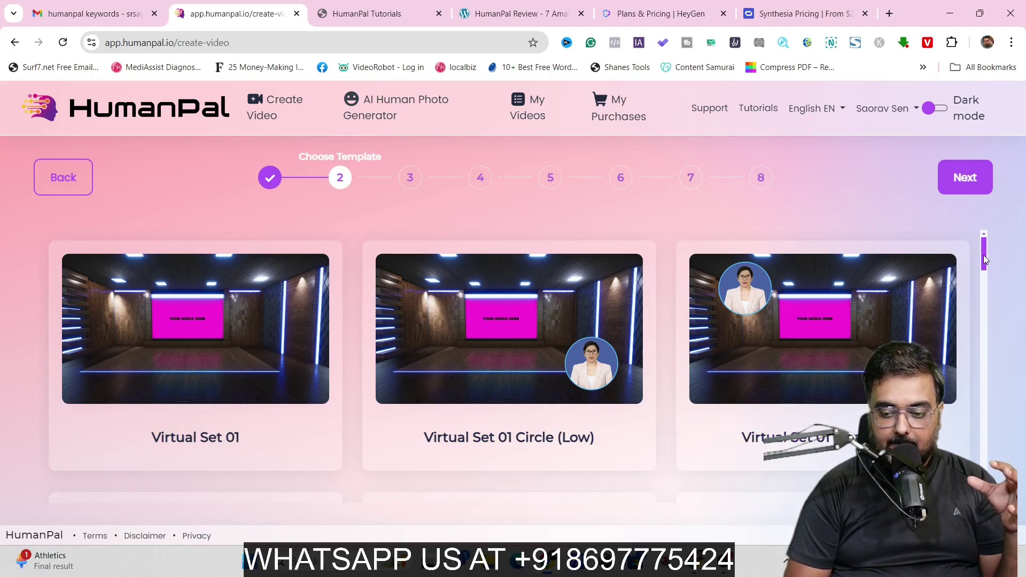
Select the Virtual Set 01 template and advance to Choose Avatar
drag(983, 256, 977, 285)
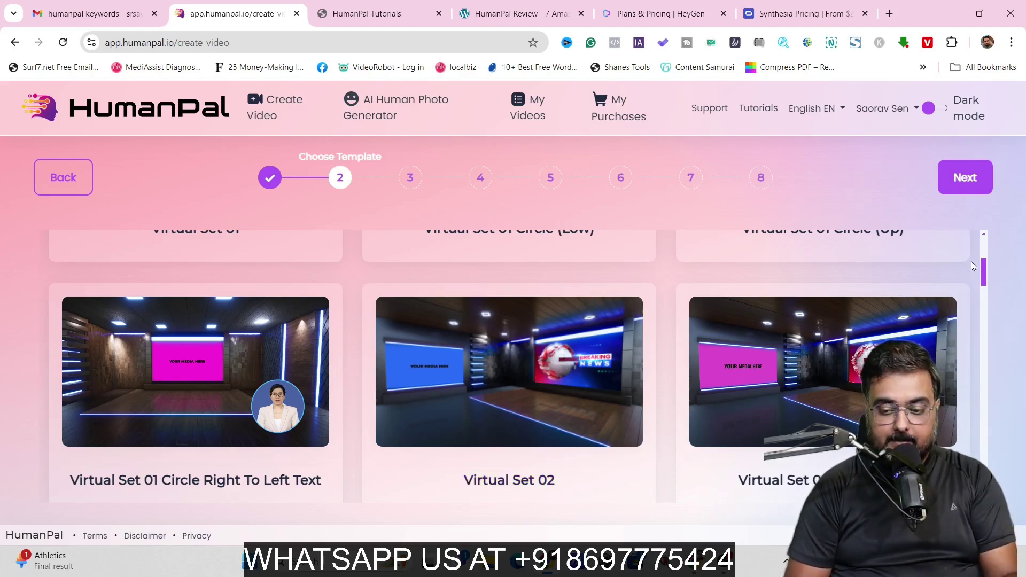
drag(985, 273, 986, 250)
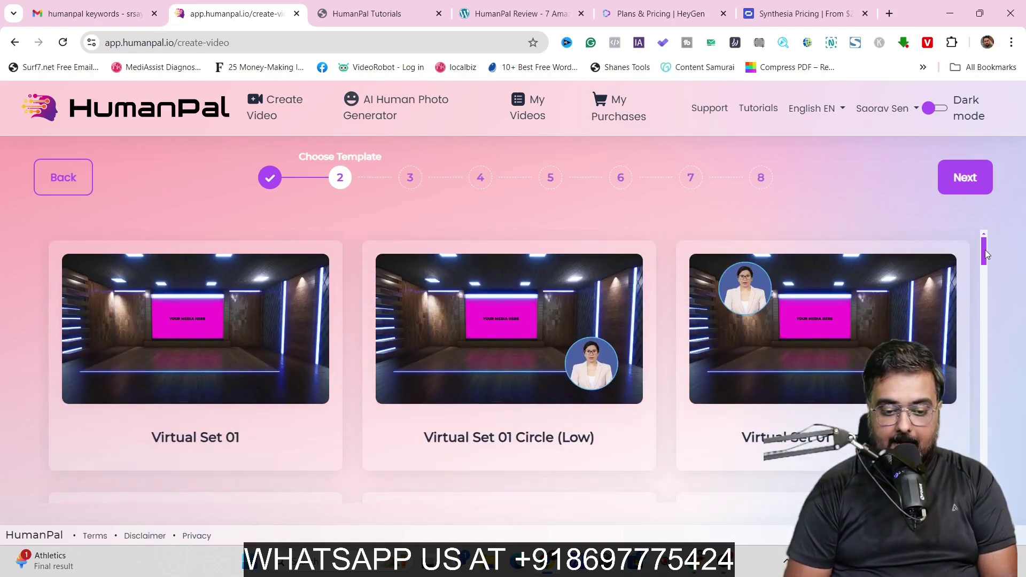
click(220, 336)
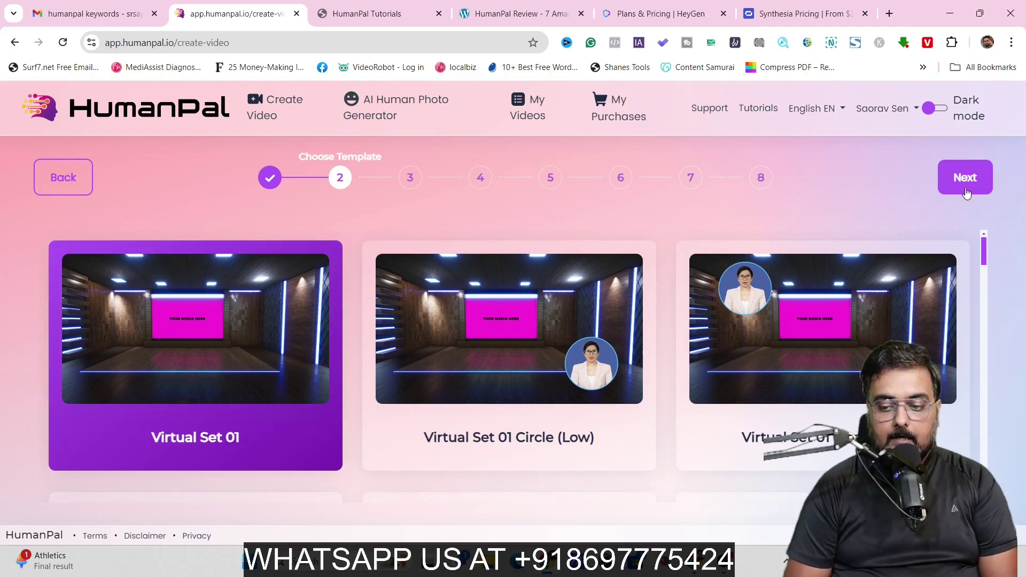
click(960, 178)
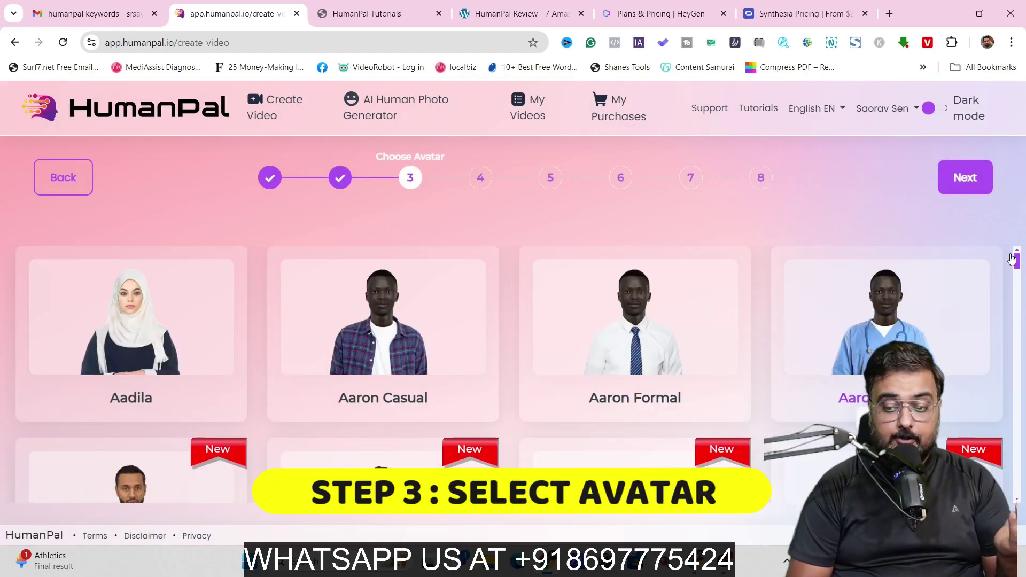
Choose the black-suit full-body male avatar and advance to Choose Voice or TTS
drag(1017, 261, 1023, 299)
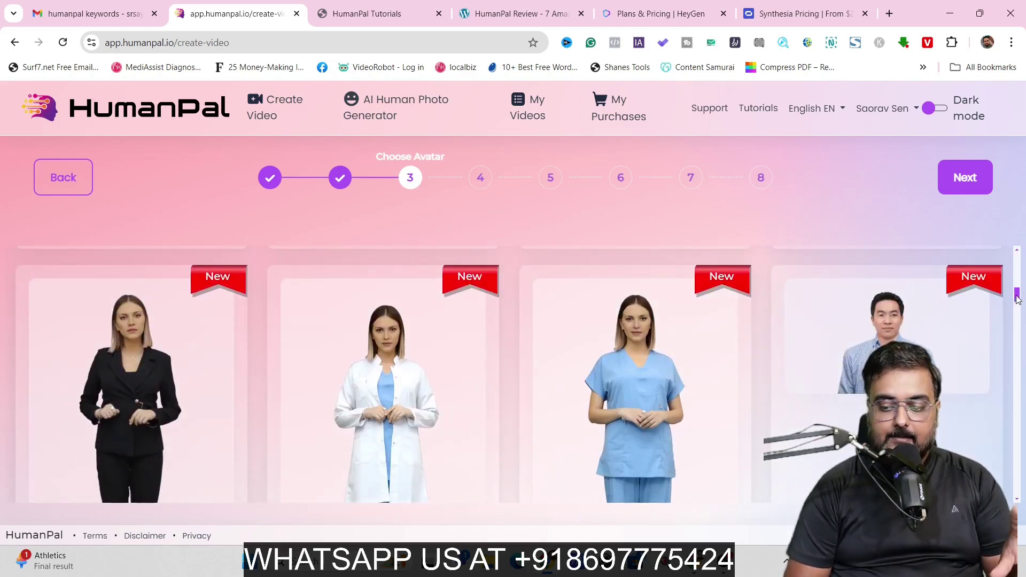
drag(1017, 298, 1014, 419)
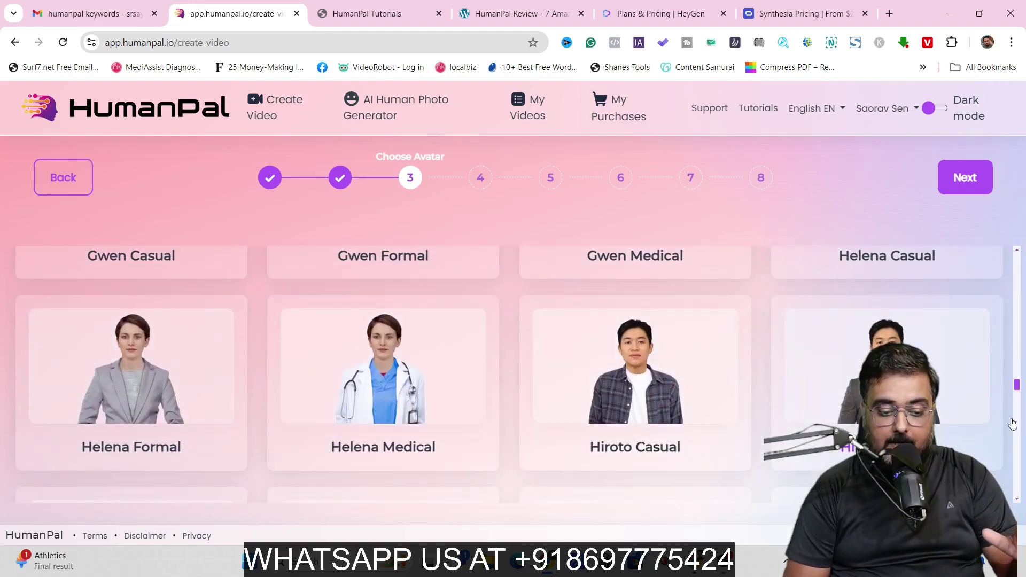
mouse_move(412, 460)
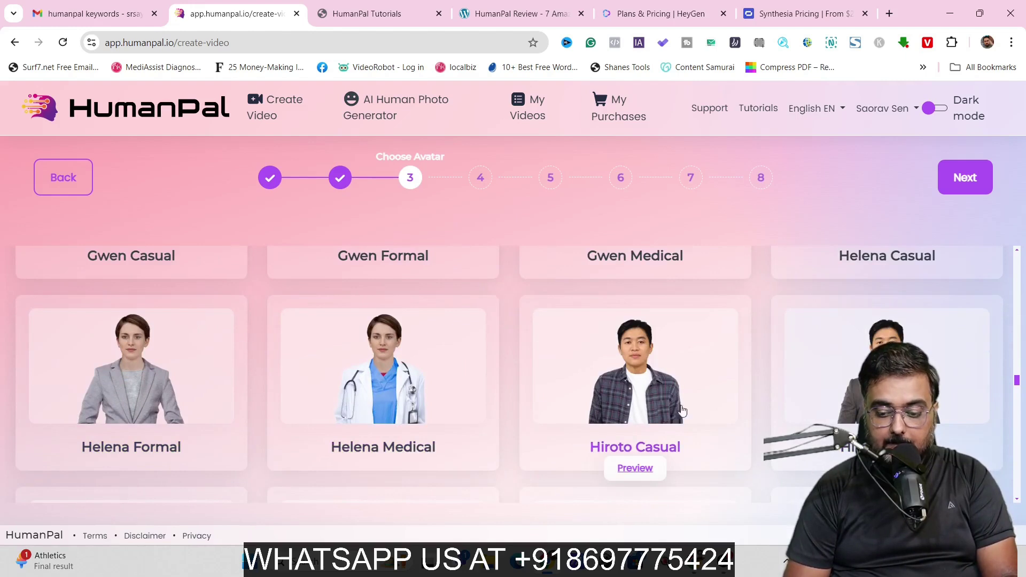
scroll(131, 365, down, 5)
click(142, 332)
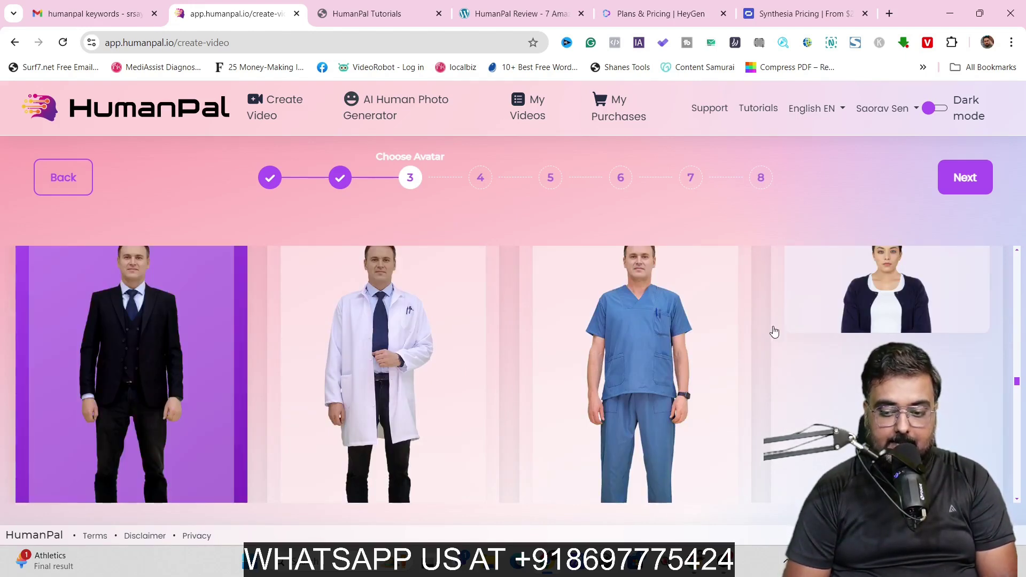
click(967, 186)
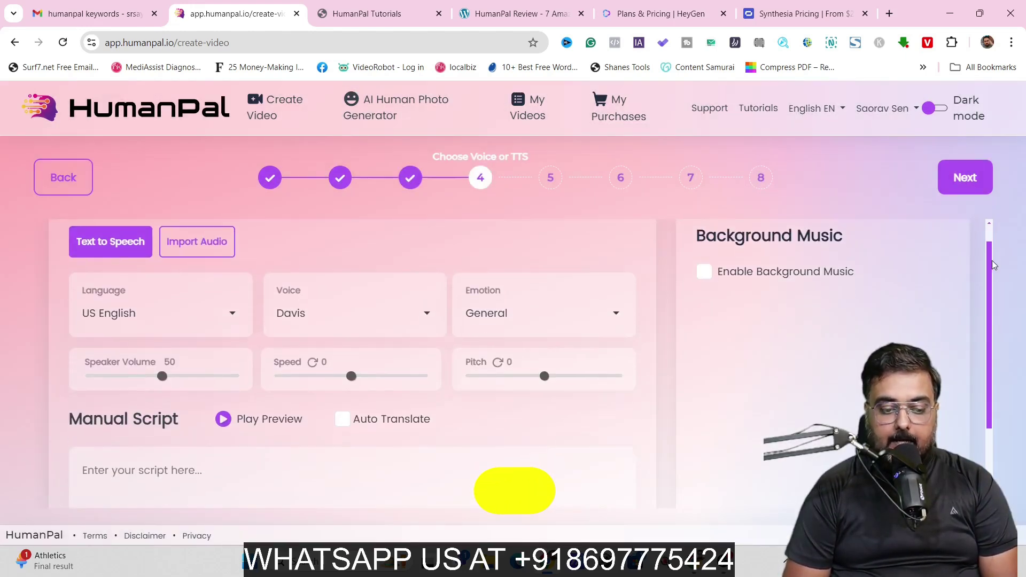
Keep US English and pick the Guy voice after previewing Davis, Guy and Jason
drag(992, 261, 987, 290)
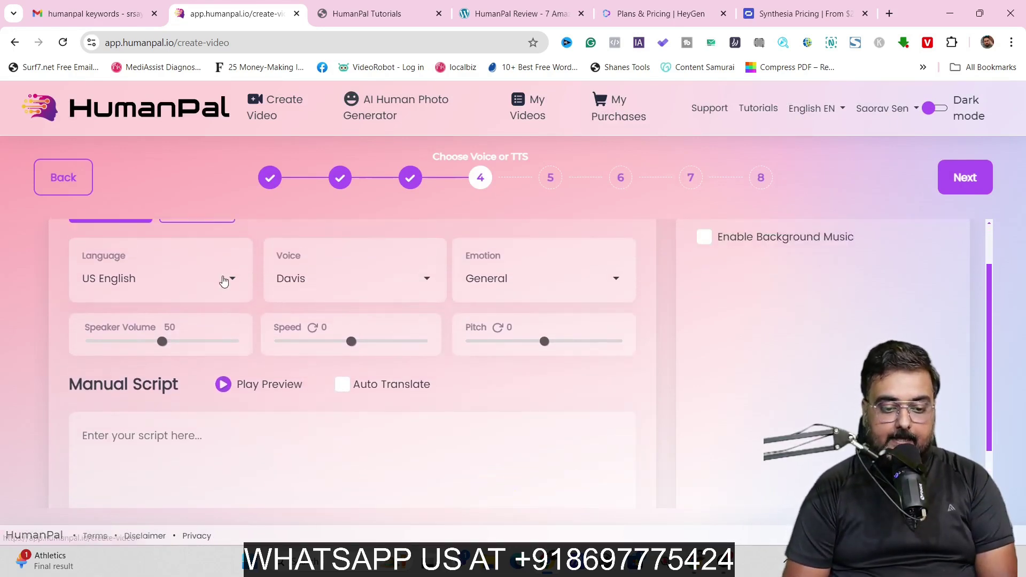
click(224, 282)
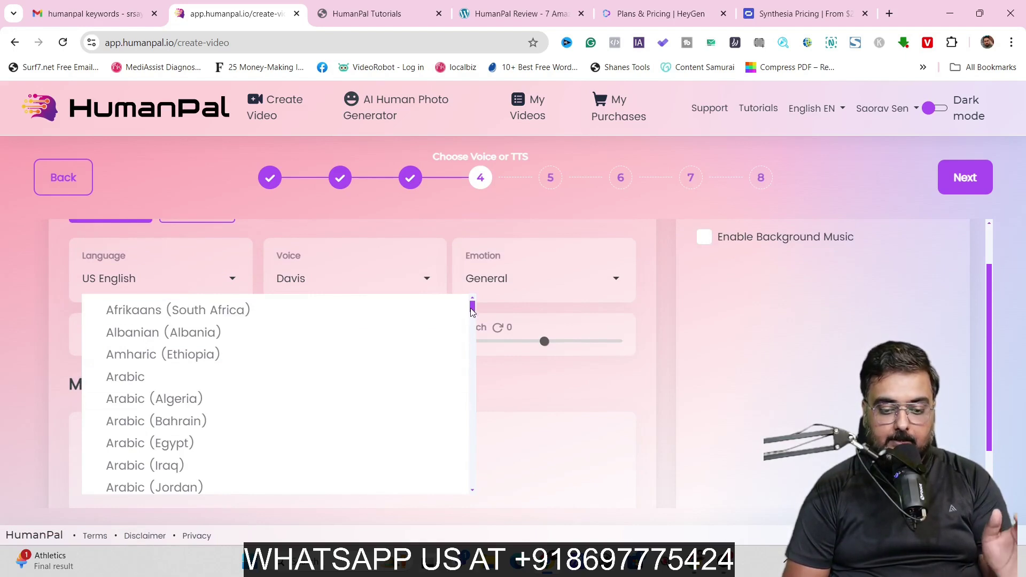
mouse_move(472, 307)
mouse_down()
mouse_move(472, 429)
mouse_move(471, 316)
mouse_up()
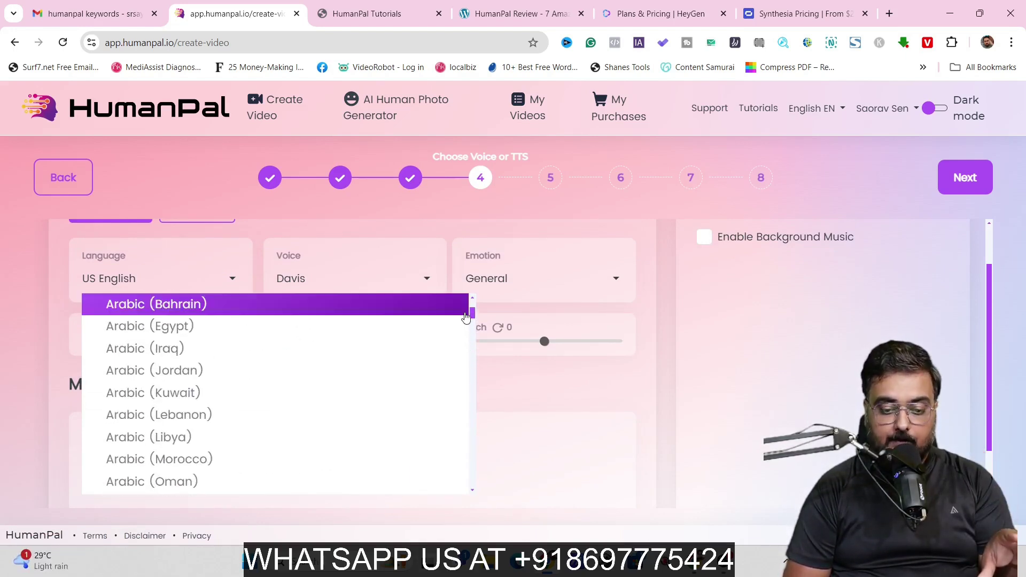
click(395, 228)
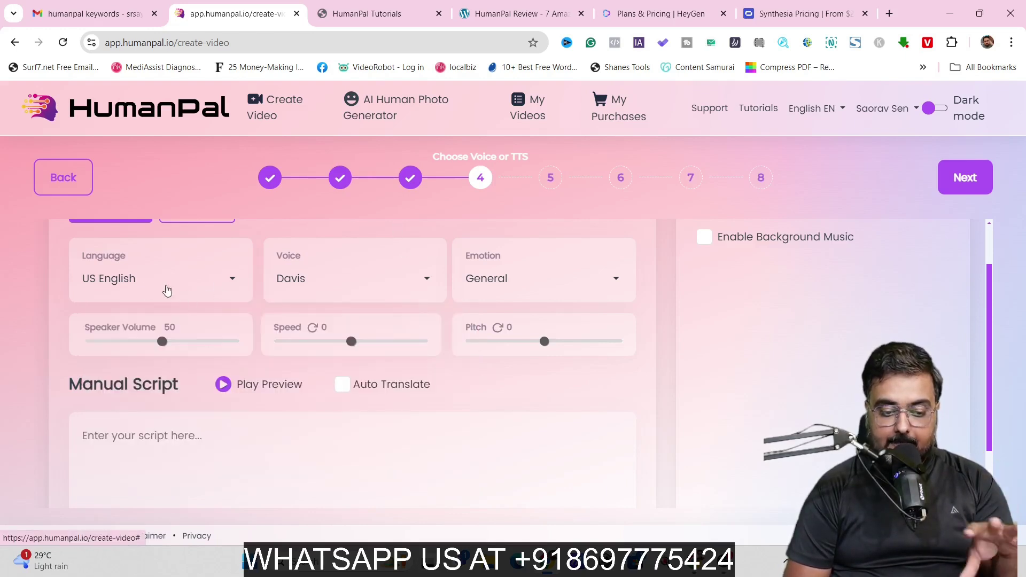
click(429, 283)
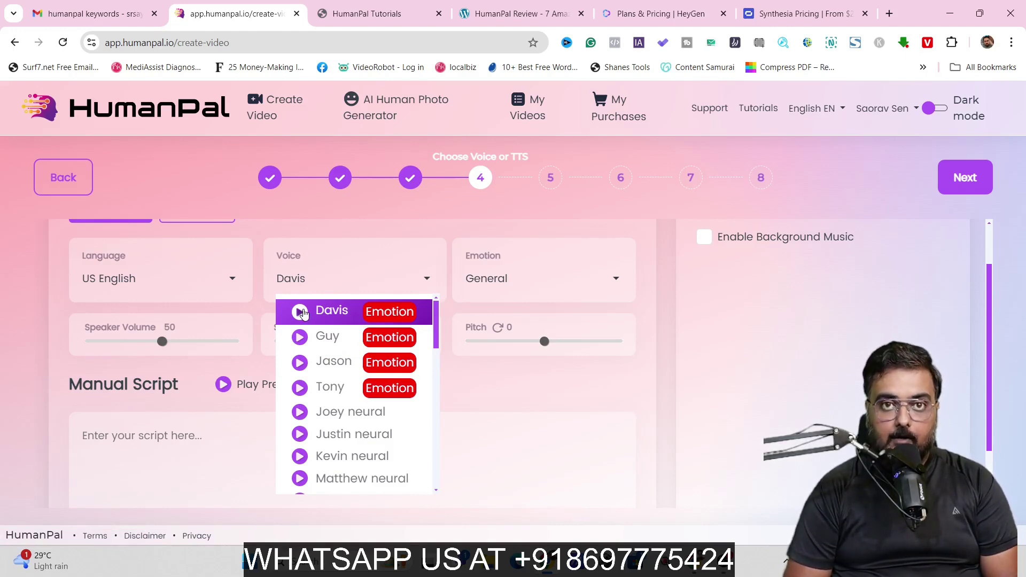
click(301, 312)
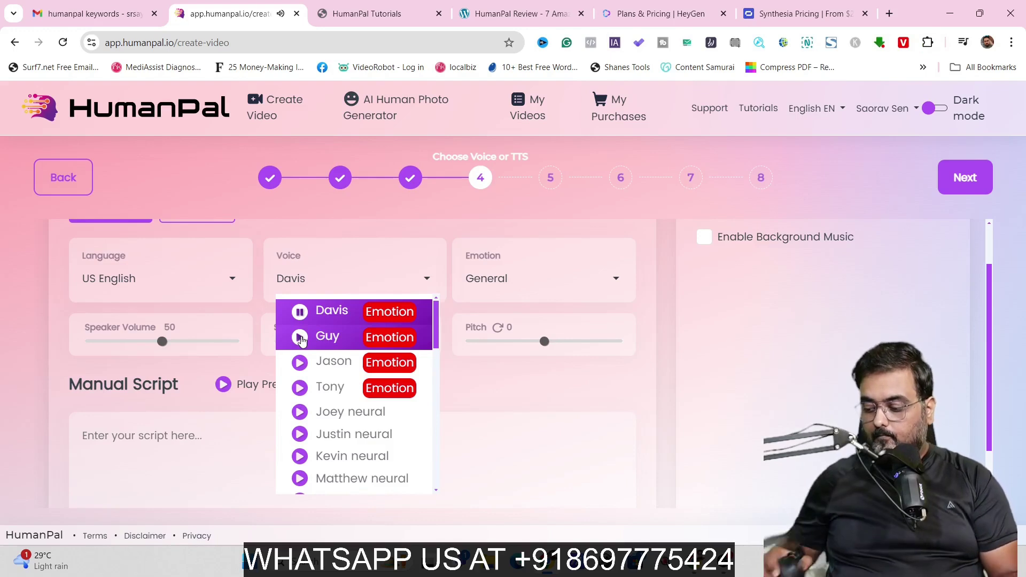
click(300, 337)
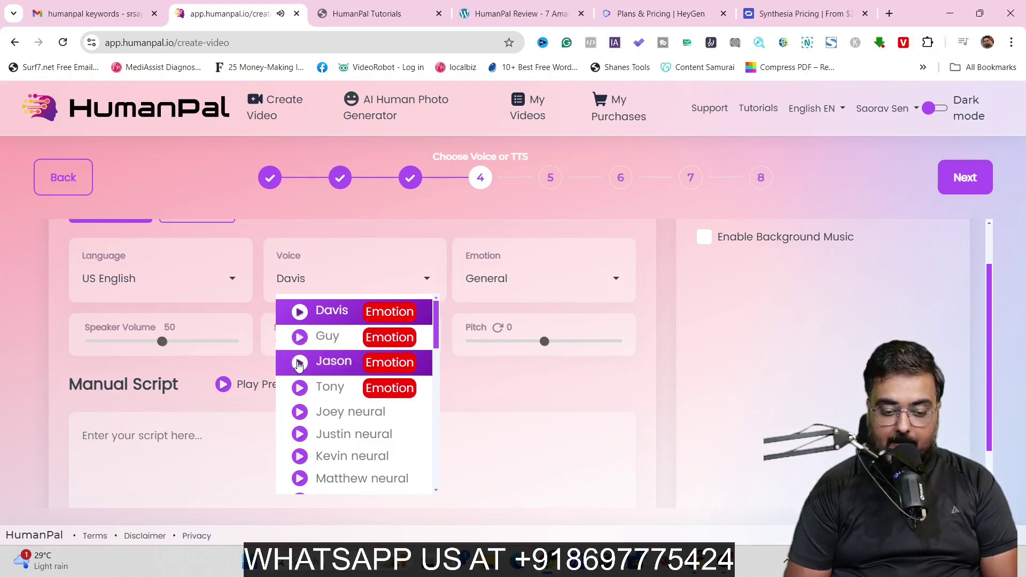
click(299, 364)
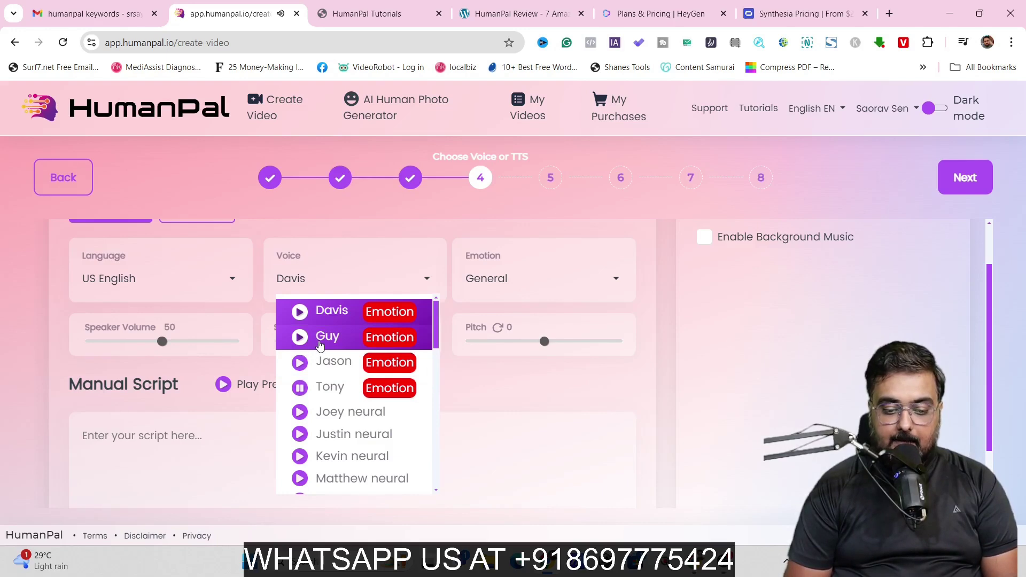
click(323, 340)
Set Newscast emotion, speaker volume 77, and paste the welcome script
click(546, 279)
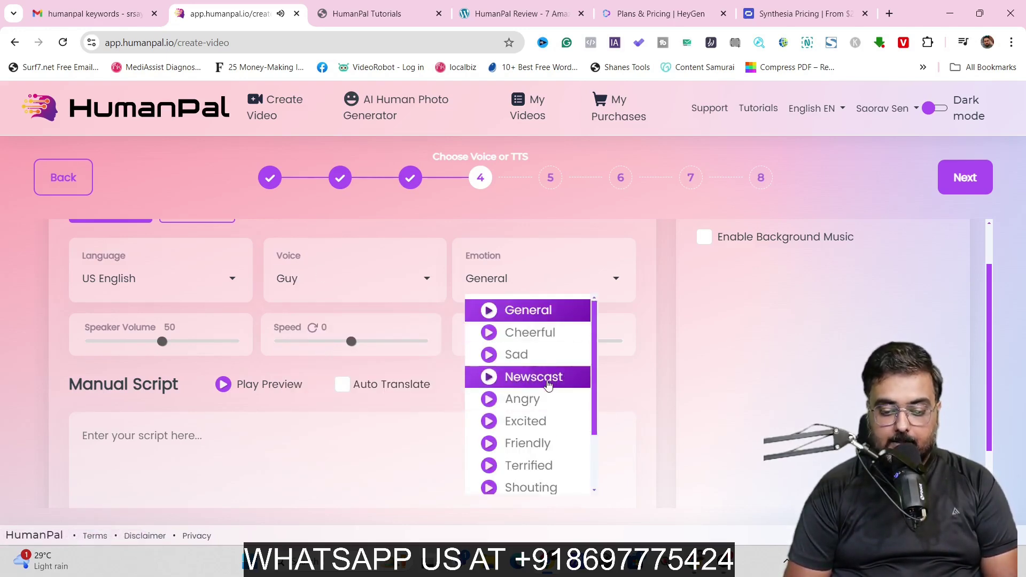
click(548, 384)
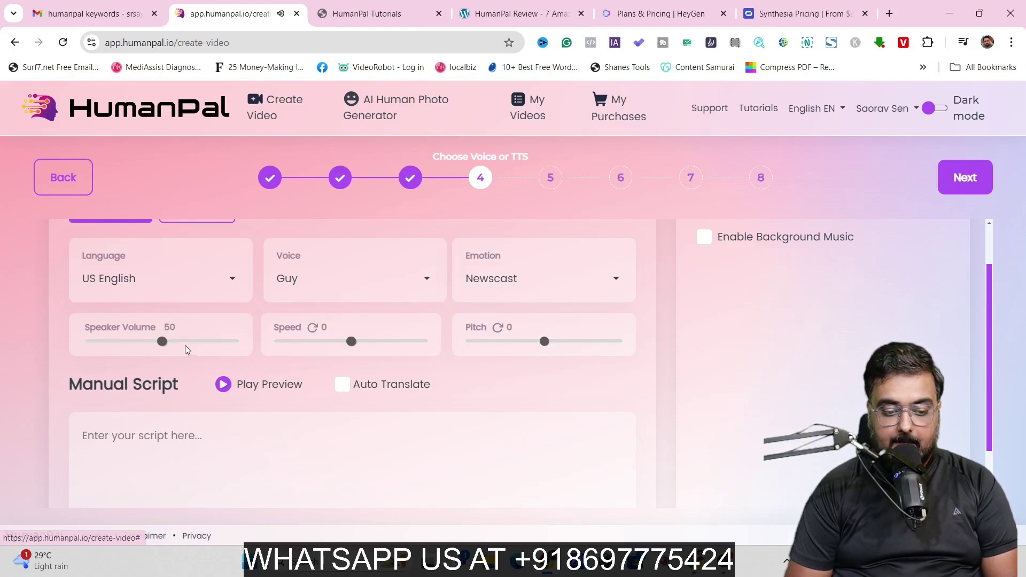
drag(162, 342, 202, 349)
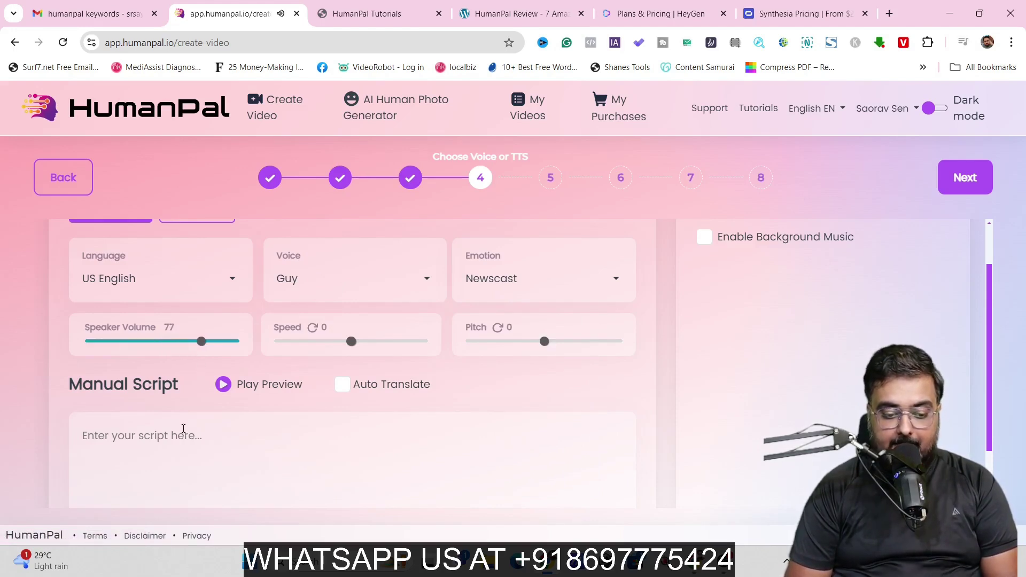
click(183, 430)
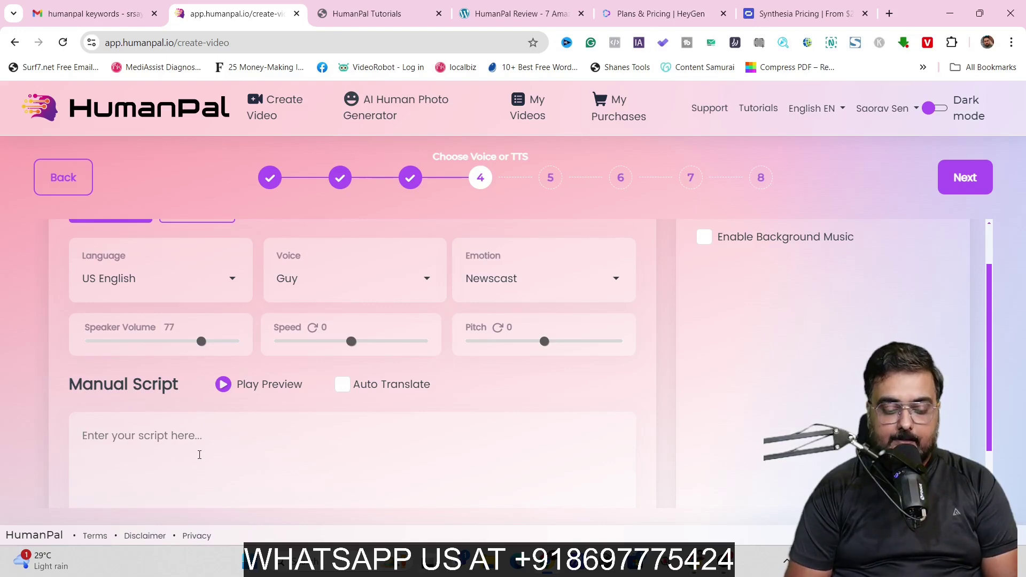
text(Hey guys welcome to this humanpal tutorial. I am Sayan And I will take you through what Humanpal is and how you can make money with it.)
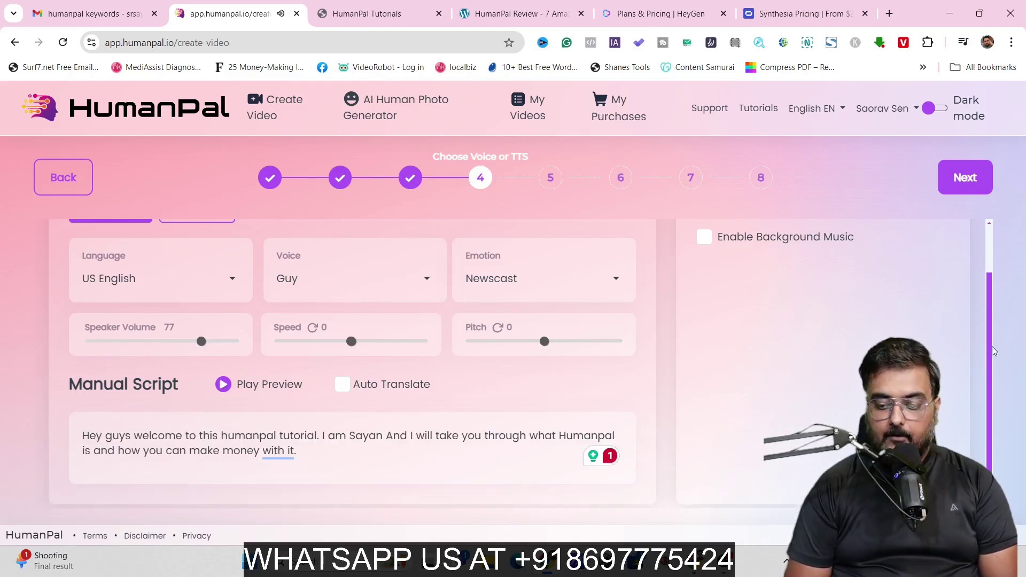
Look at the Import Audio option, then go back to the Text to Speech voice settings
drag(991, 349, 980, 302)
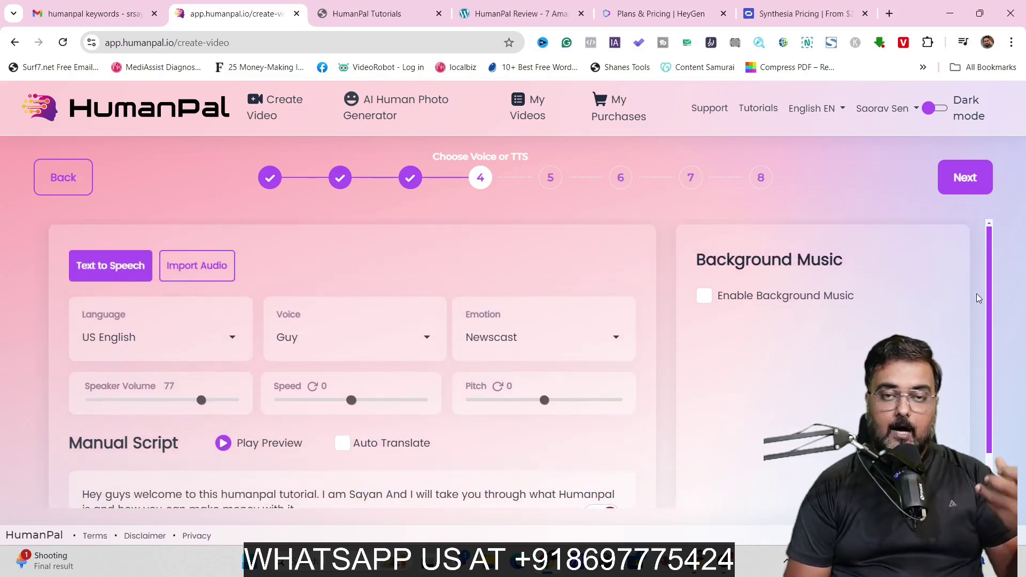
click(214, 270)
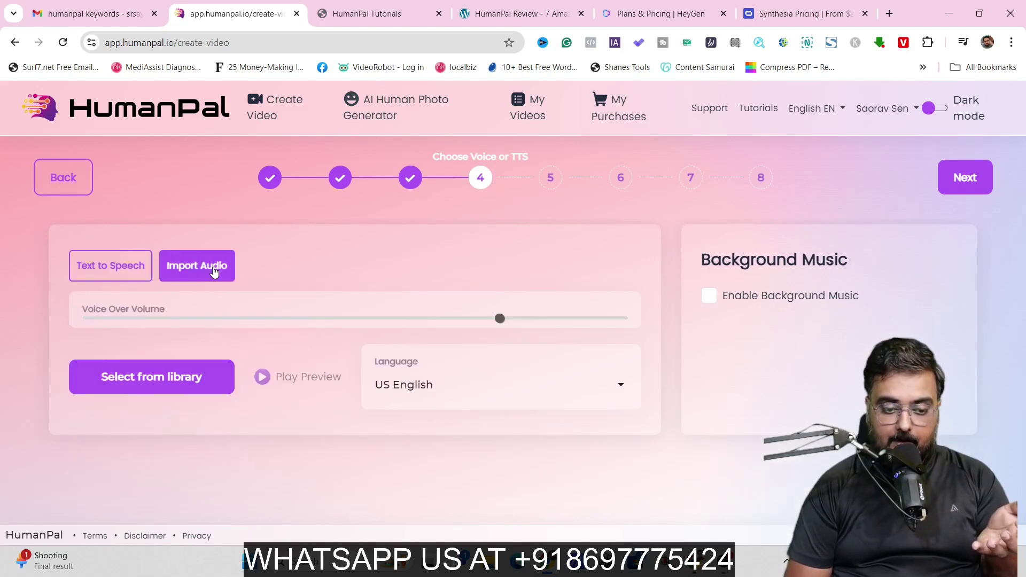
click(134, 264)
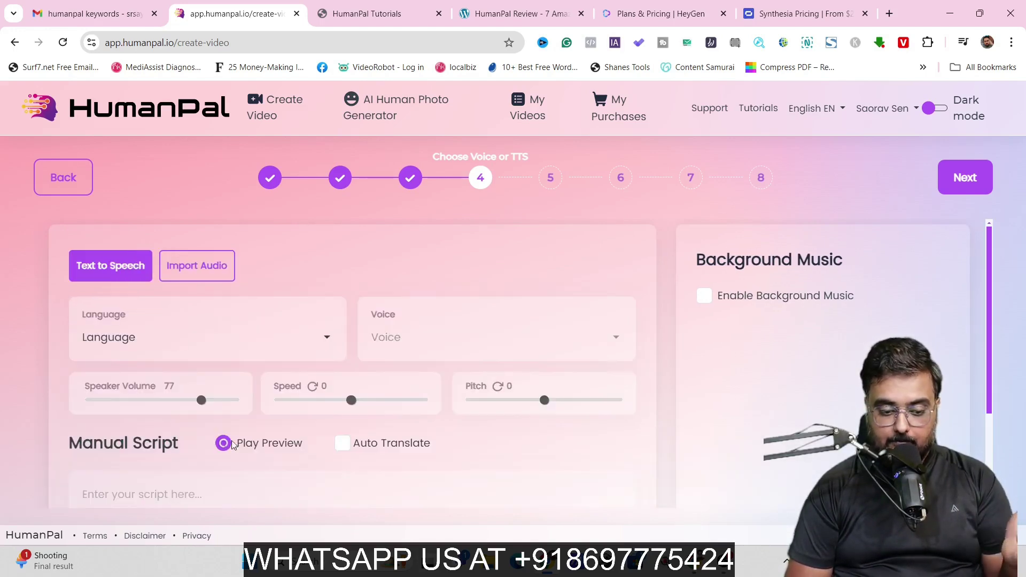
scroll(208, 416, down, 2)
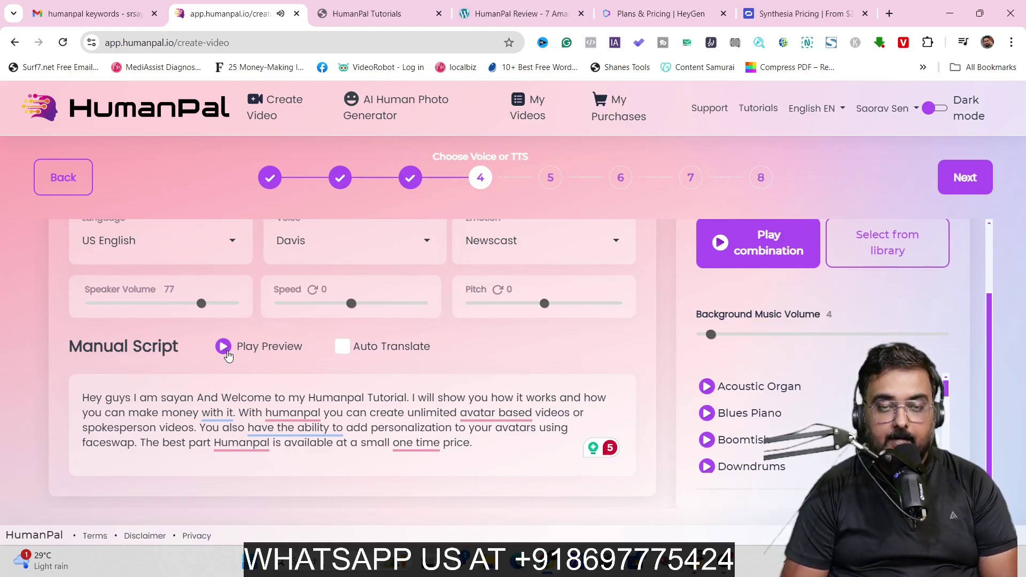
scroll(681, 277, up, 2)
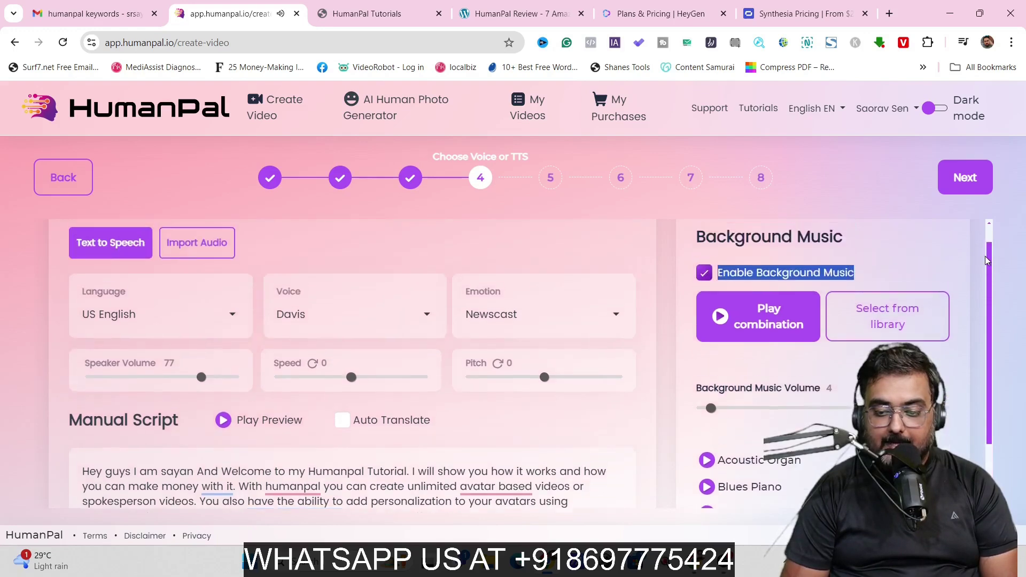
Re-enable background music, set its volume to 6, and preview voice with music
click(708, 292)
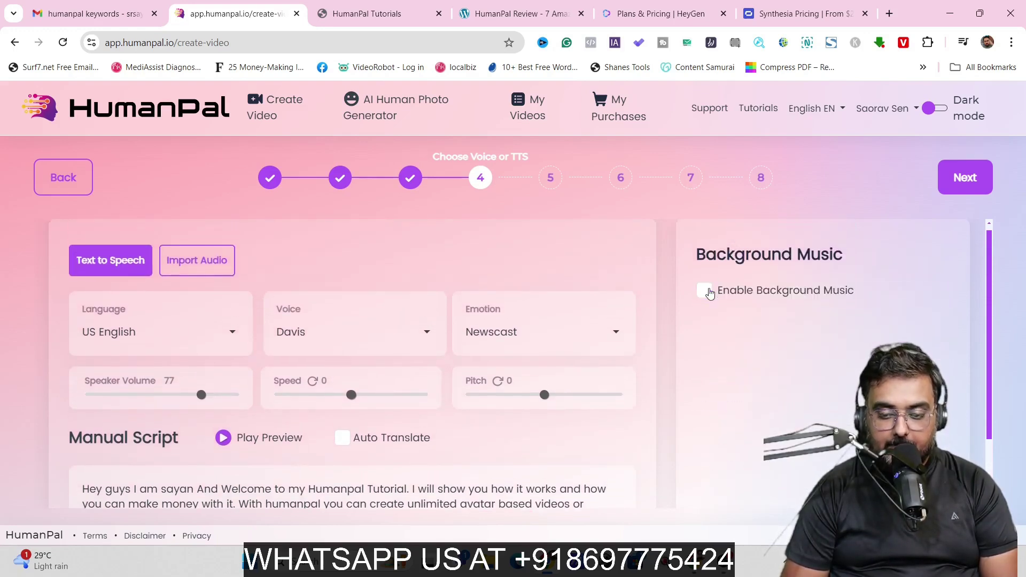
click(705, 291)
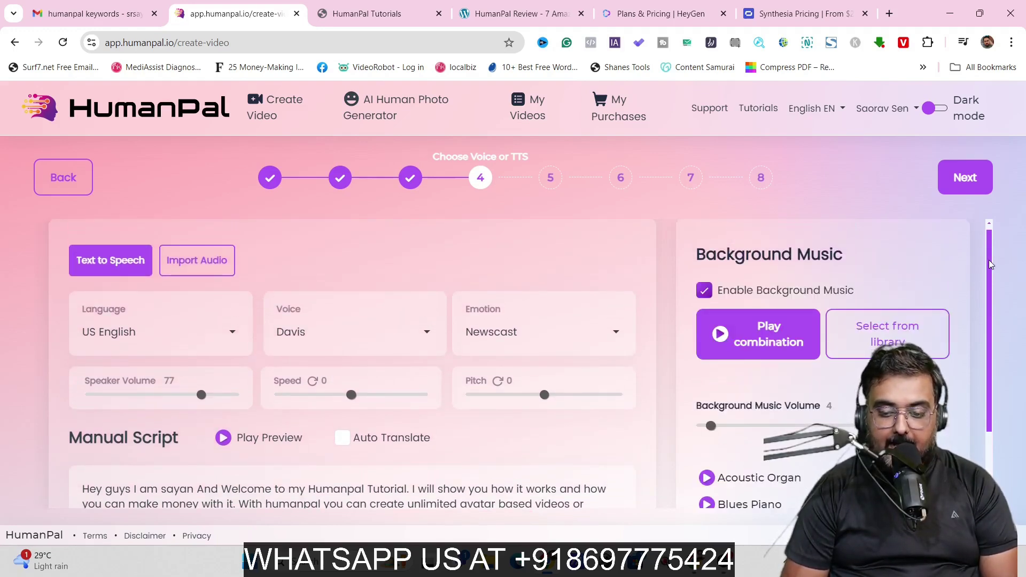
drag(990, 265, 982, 366)
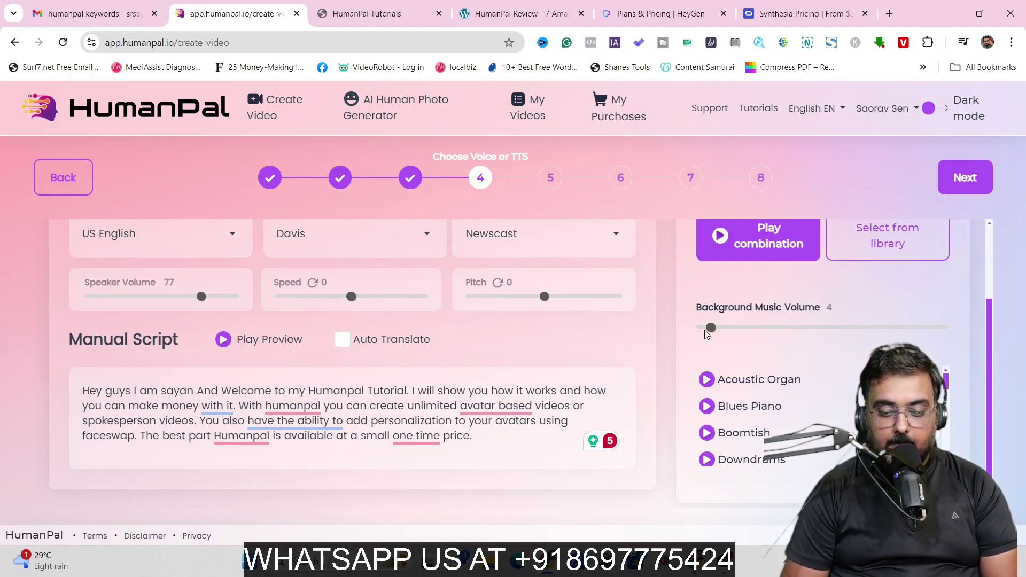
mouse_move(710, 328)
mouse_down()
mouse_move(737, 329)
mouse_move(716, 332)
mouse_up()
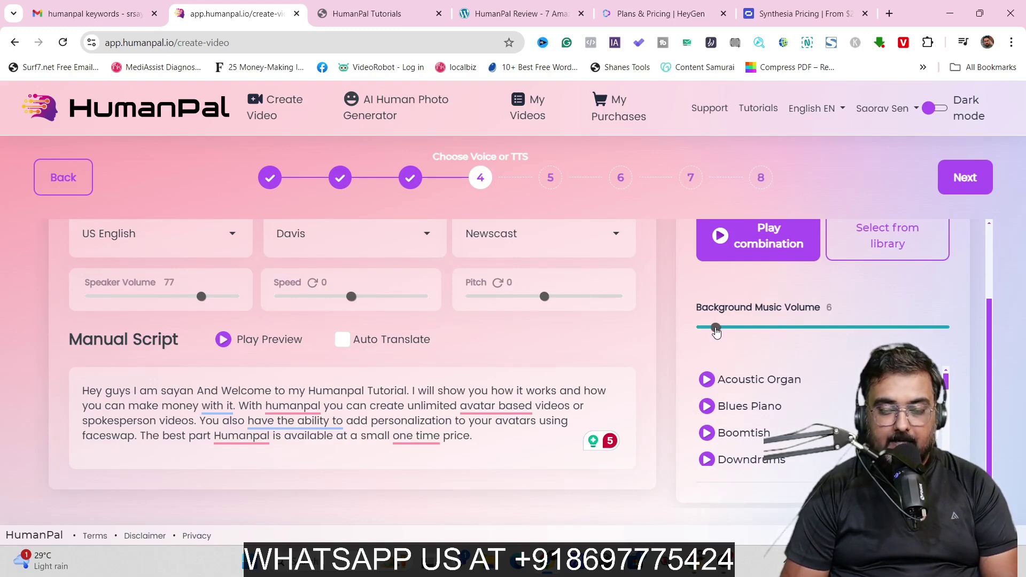
click(735, 246)
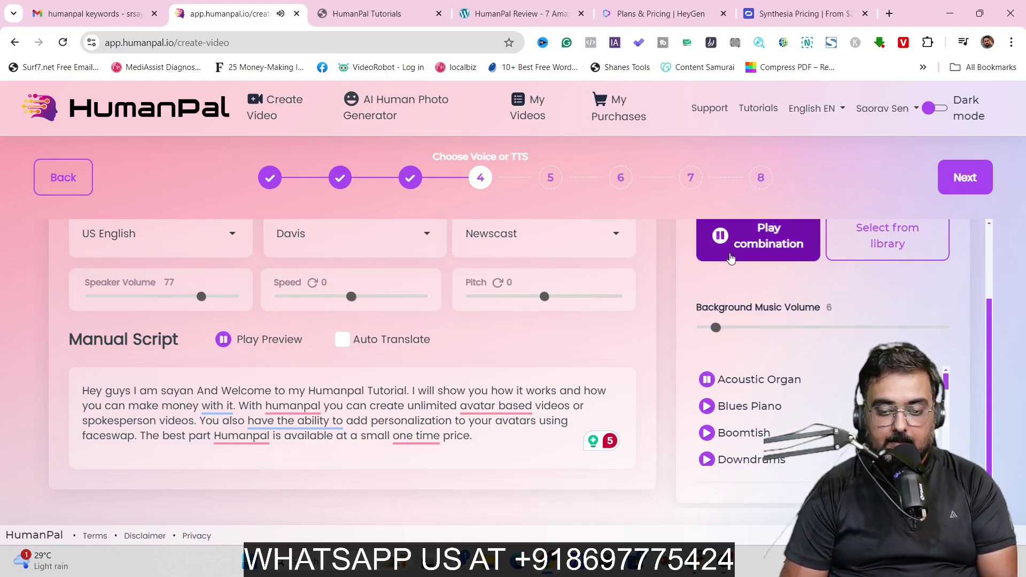
click(733, 255)
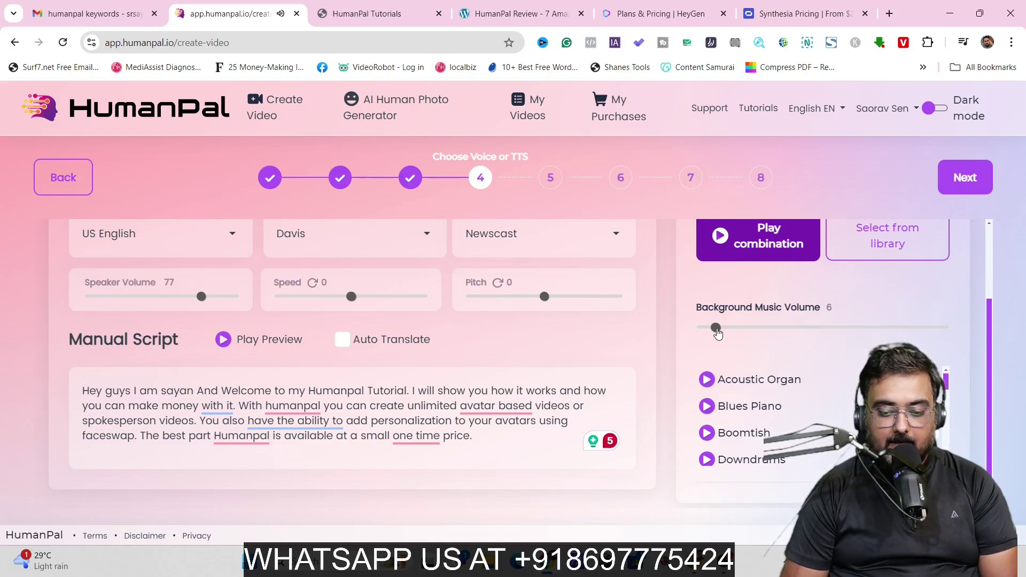
Lower the background music volume to 4 and preview the combination again
click(717, 329)
drag(716, 333, 713, 332)
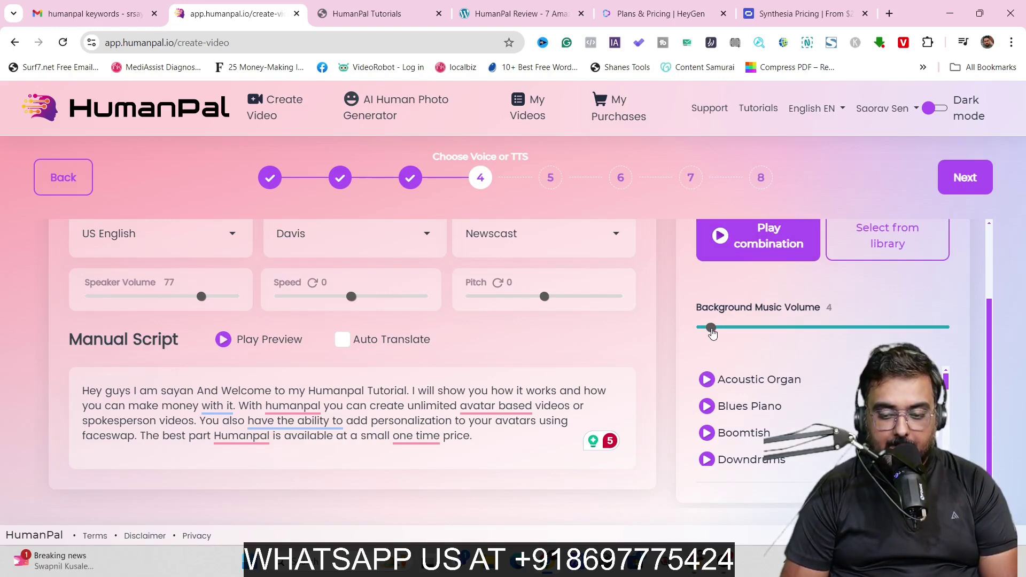
click(723, 248)
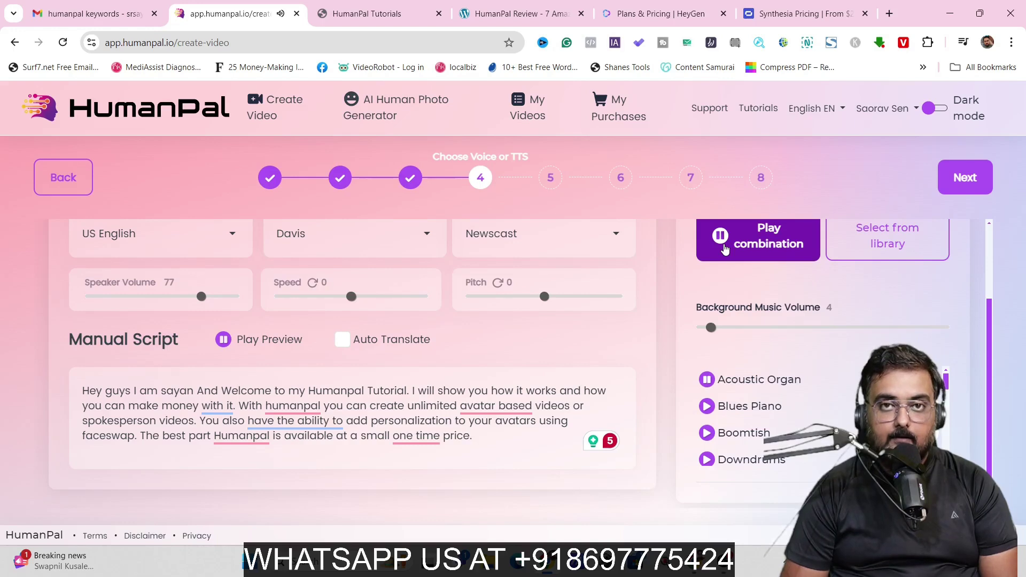
click(725, 249)
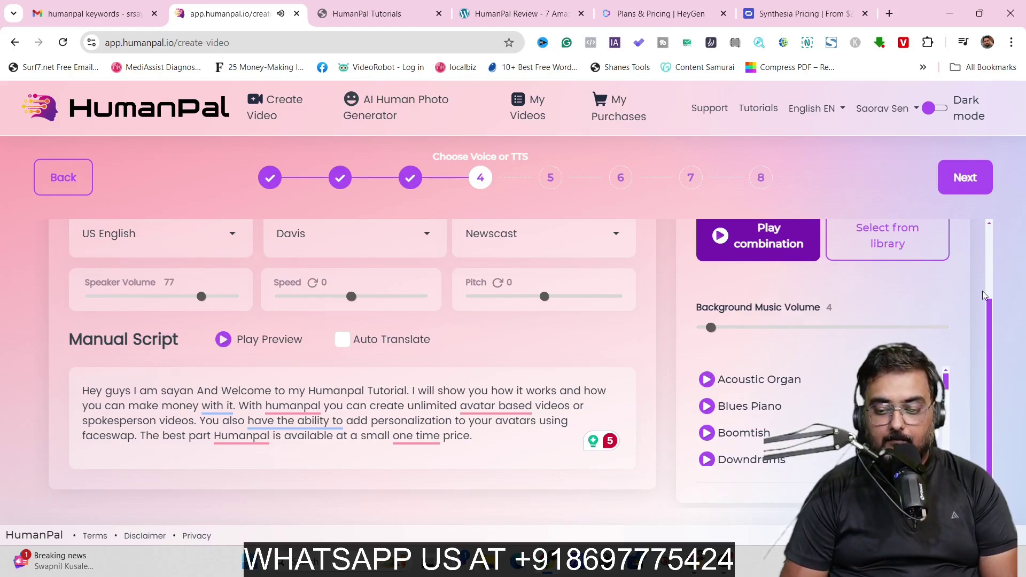
scroll(988, 305, up, 2)
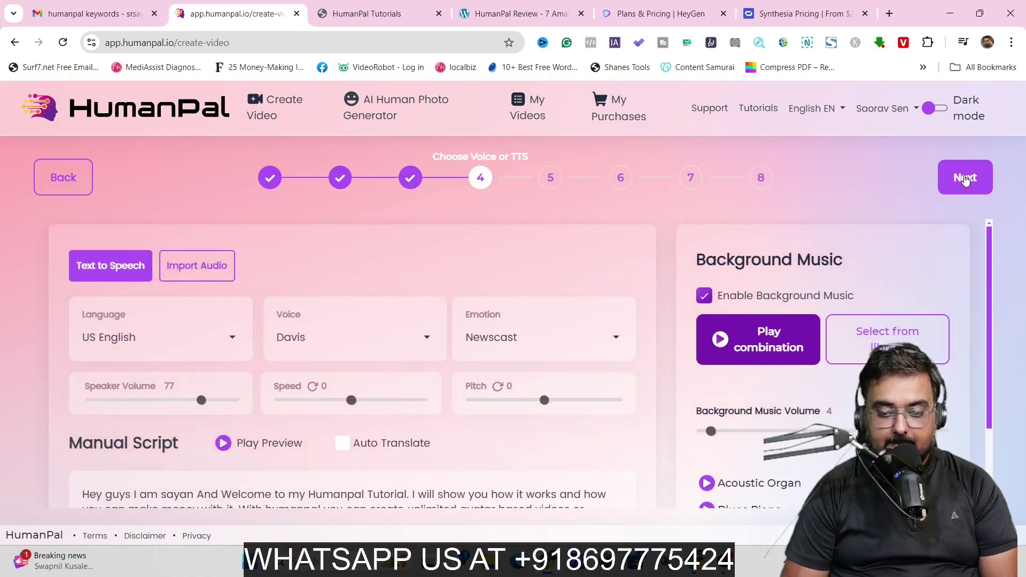
Skip Text Position, enable subtitles in Video Settings, and proceed to Create Your Video
click(964, 178)
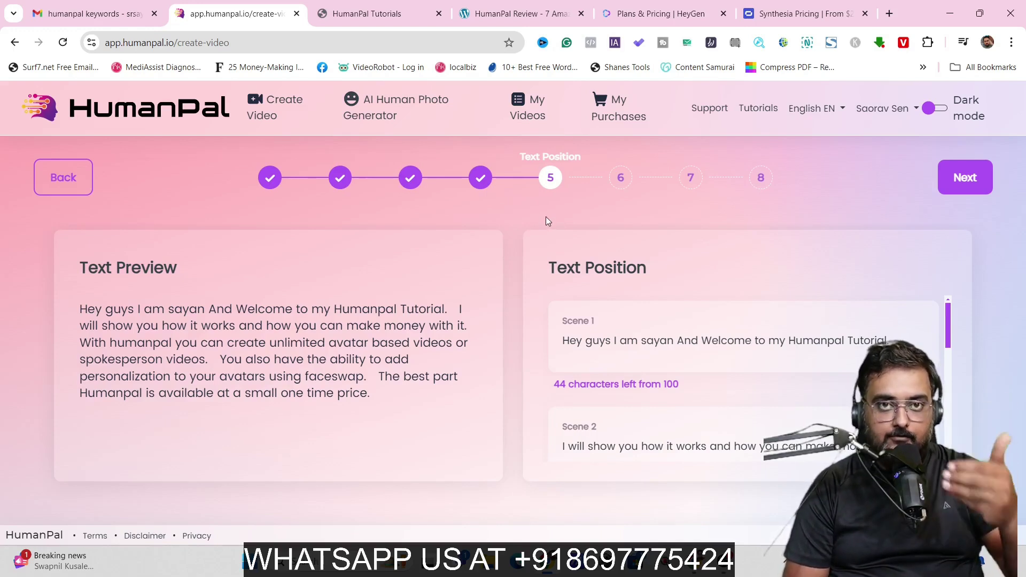
click(957, 179)
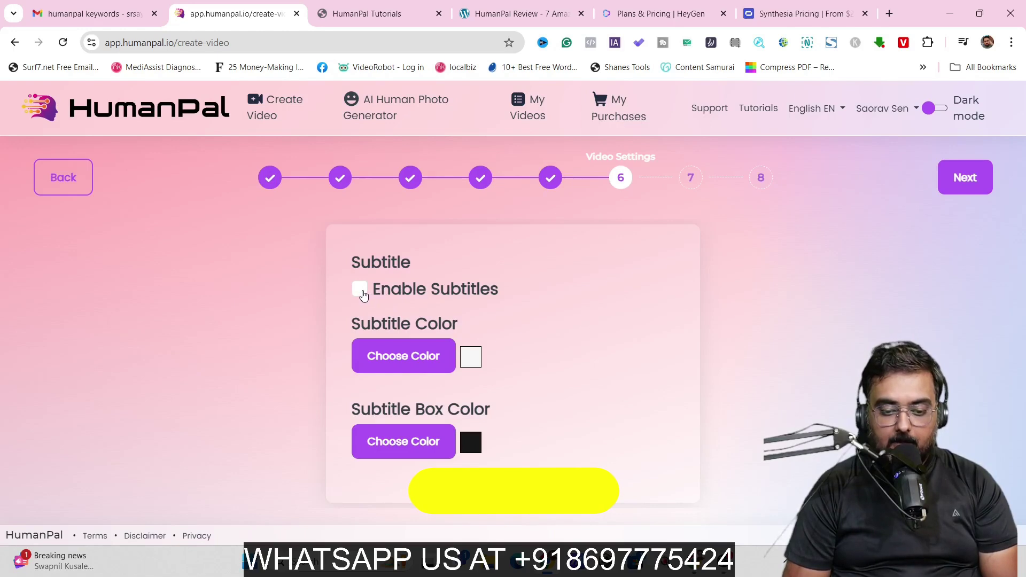
click(362, 292)
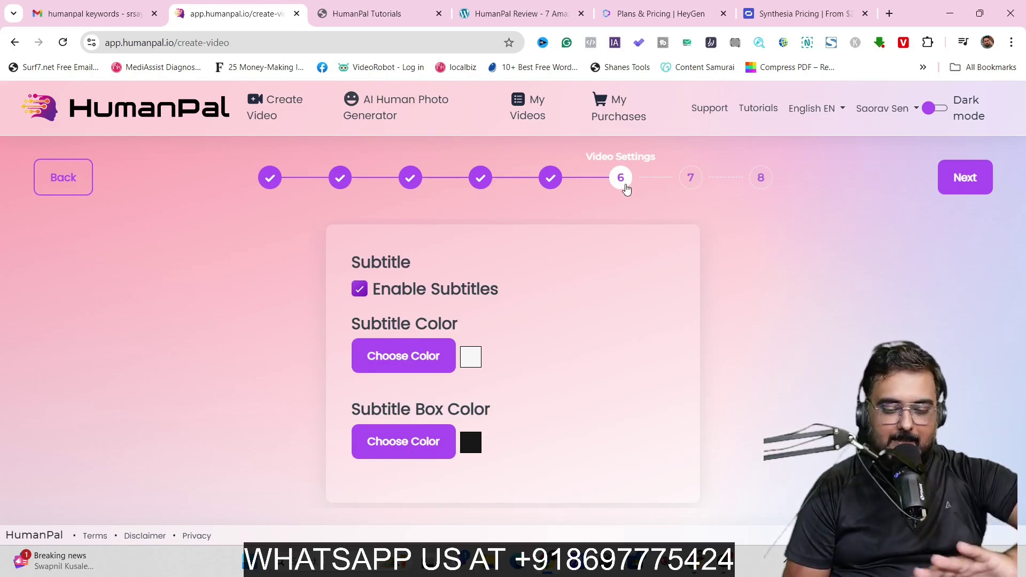
click(954, 181)
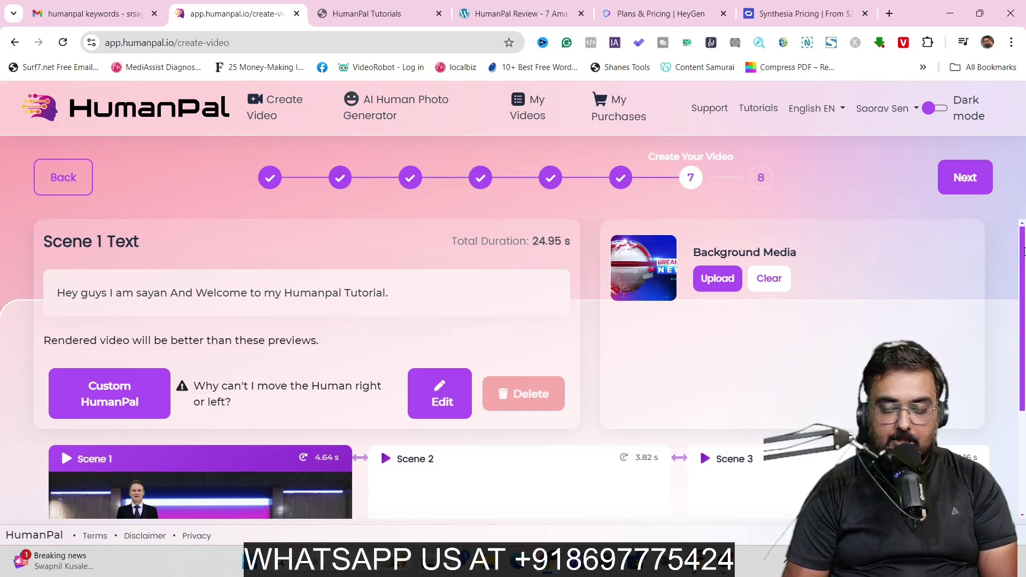
scroll(294, 386, down, 3)
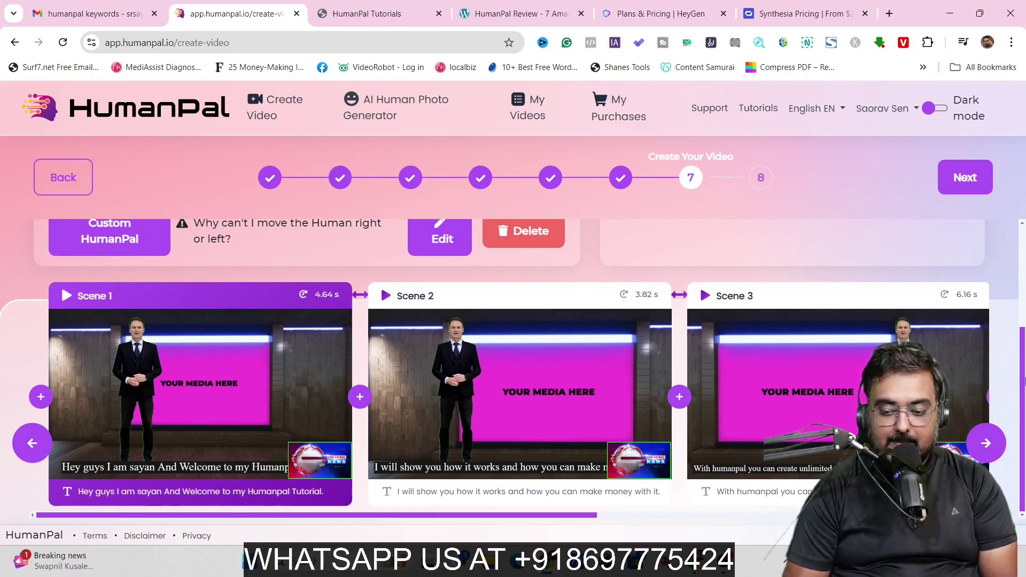
click(990, 450)
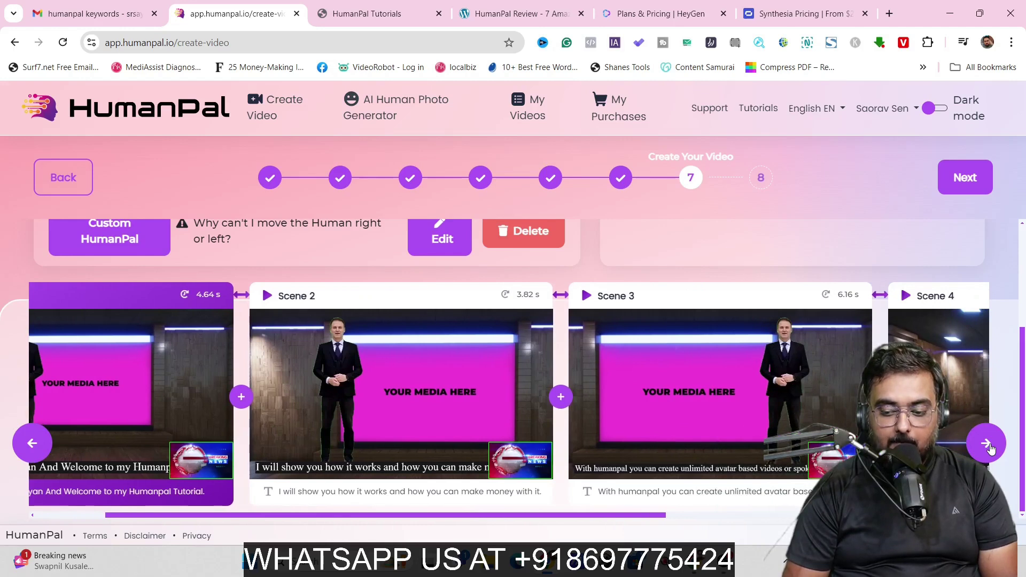
click(988, 449)
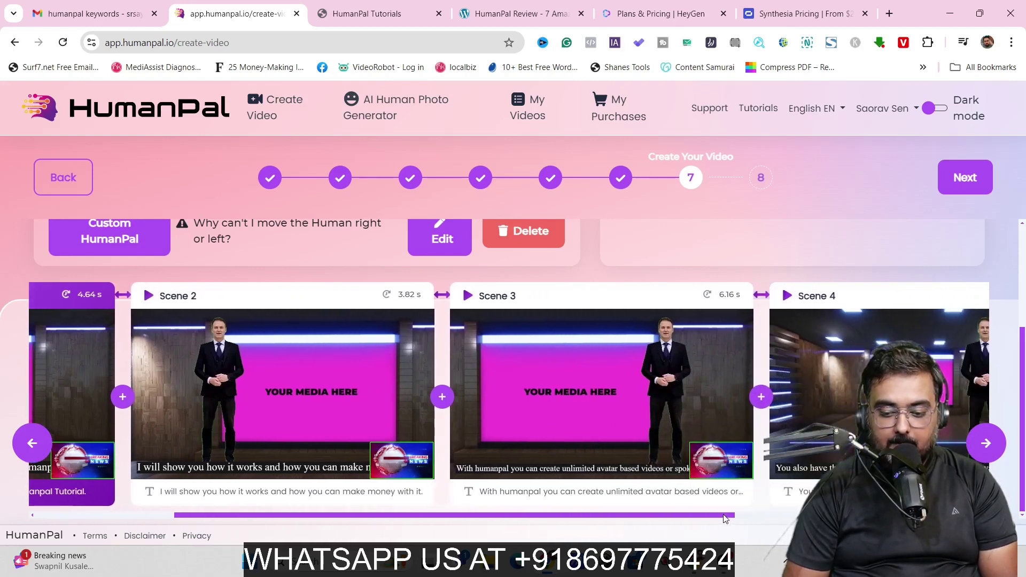
drag(725, 519, 920, 518)
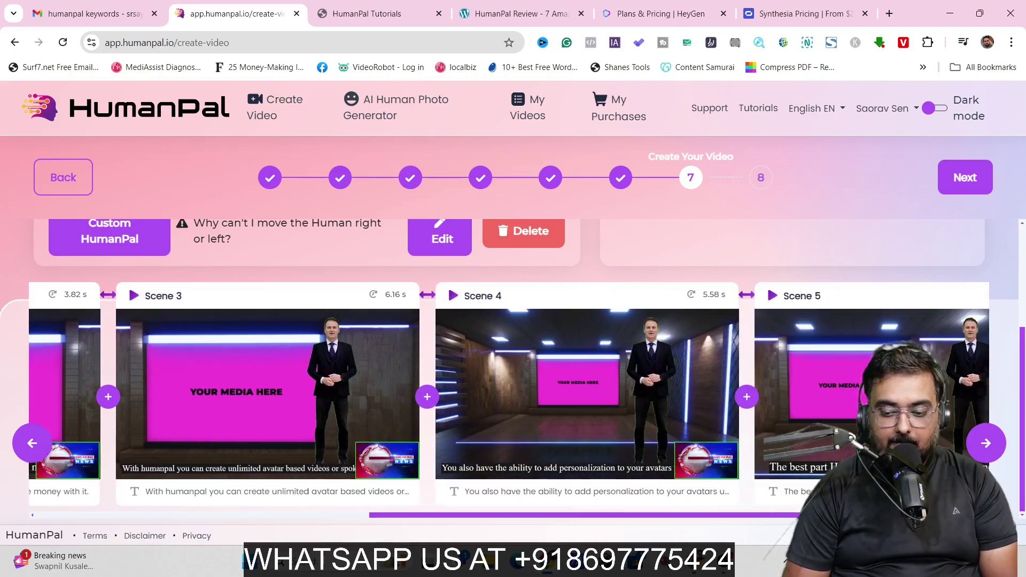
scroll(490, 499, left, 10)
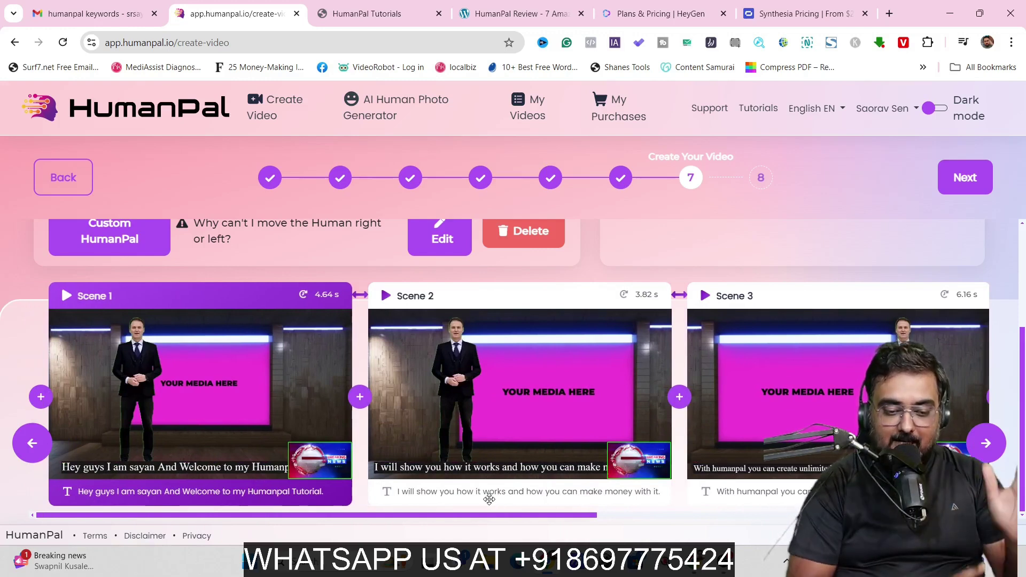
drag(1022, 374, 1021, 331)
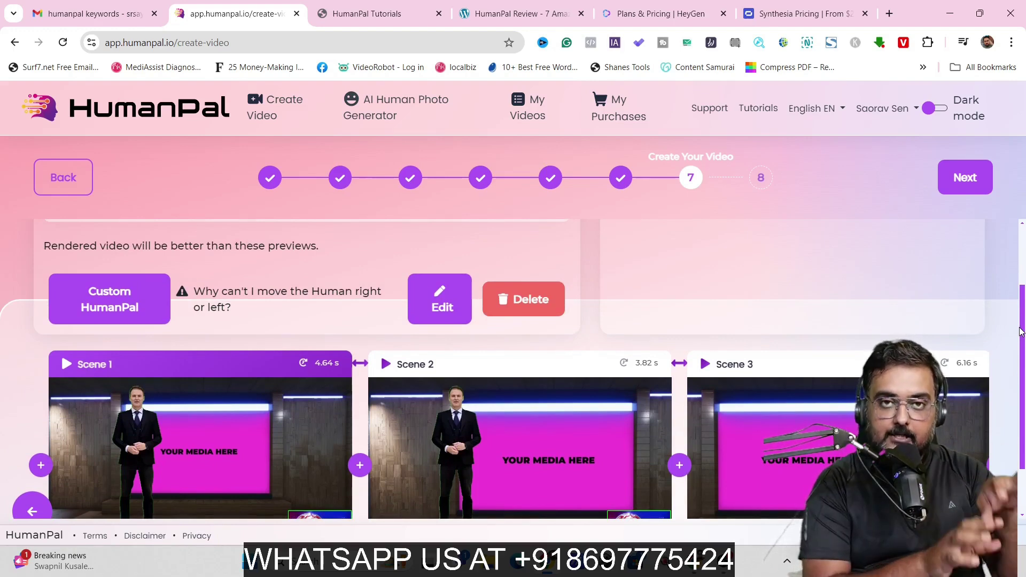
Apply the second Media Library face photo as the Custom HumanPal avatar face
click(117, 298)
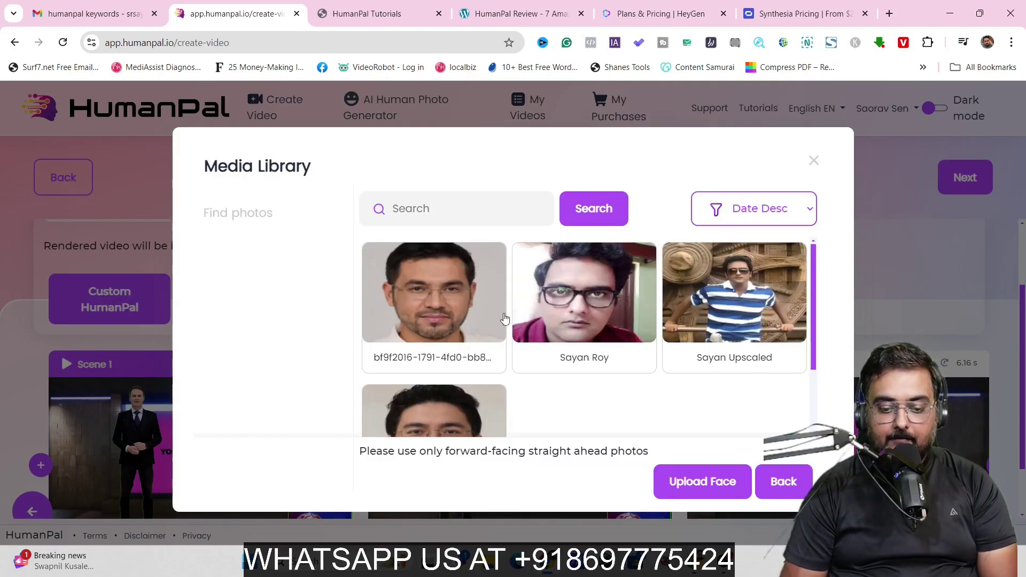
click(583, 298)
click(725, 454)
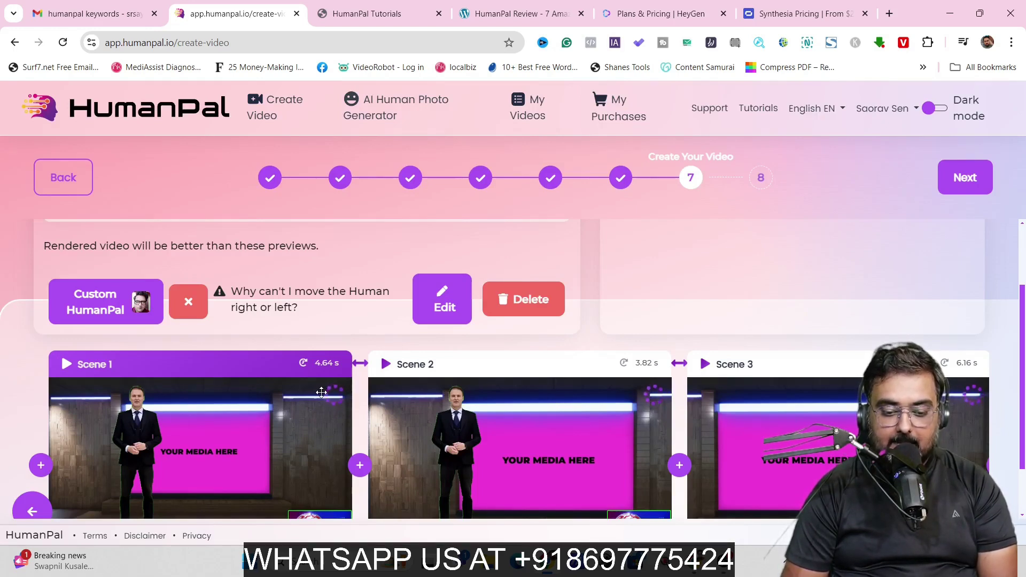
drag(1024, 318, 1023, 367)
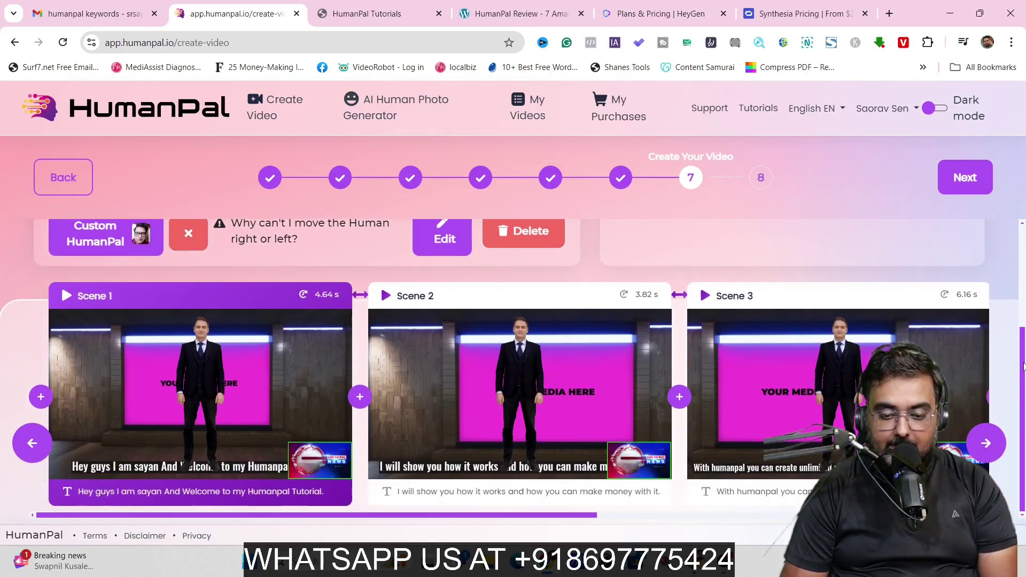